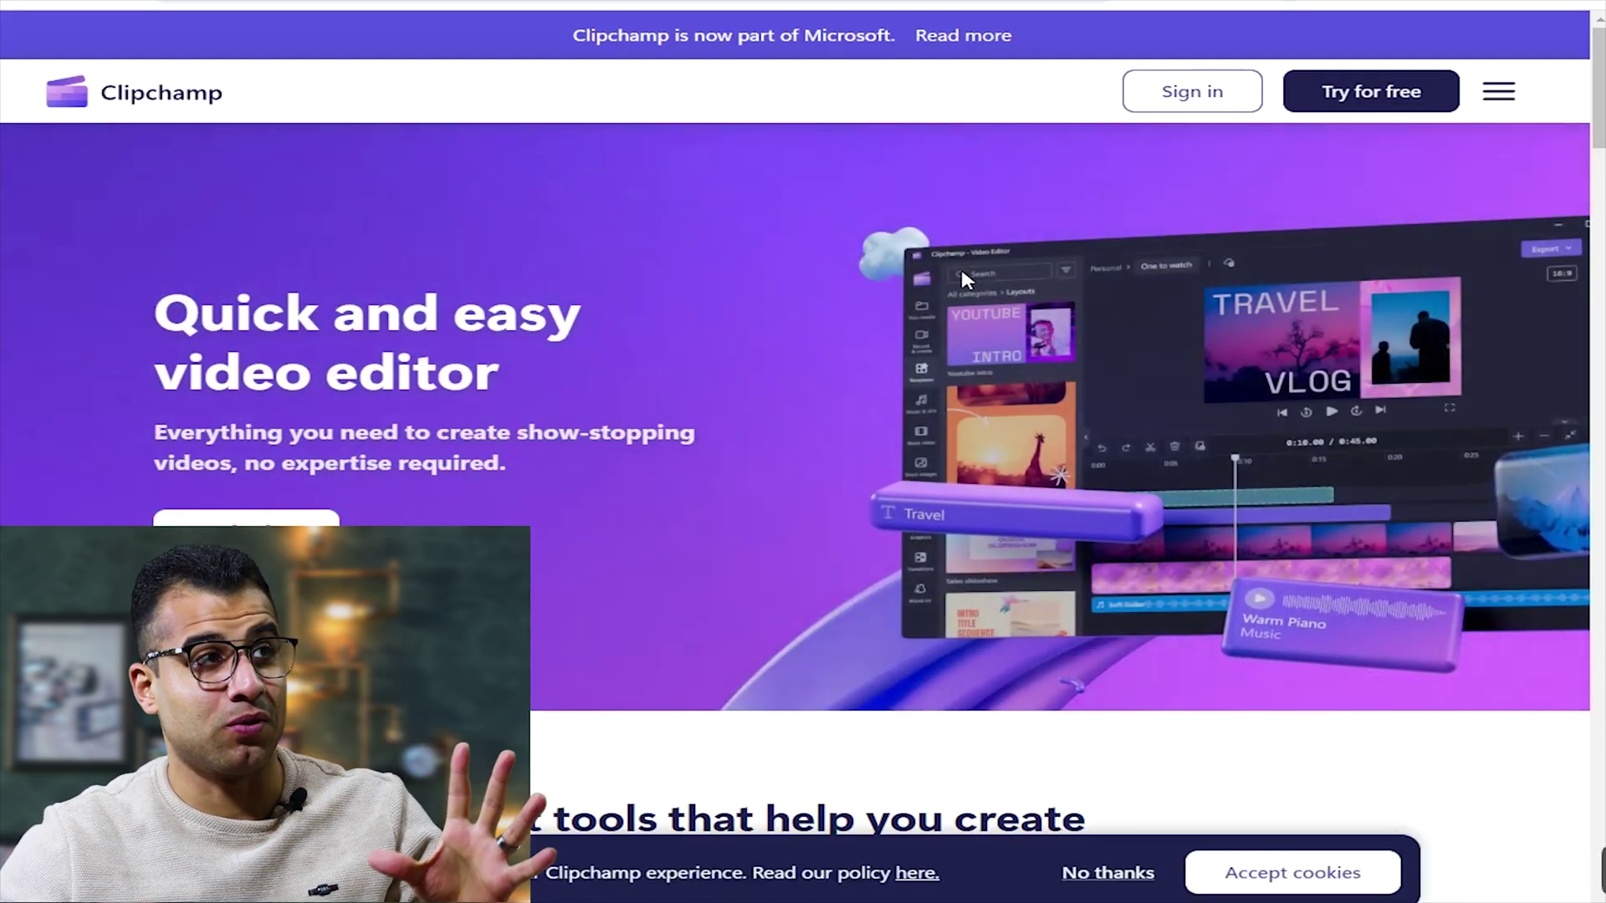
# - Sign in to Clipchamp and start a new video from scratch
pyautogui.click(1212, 98)
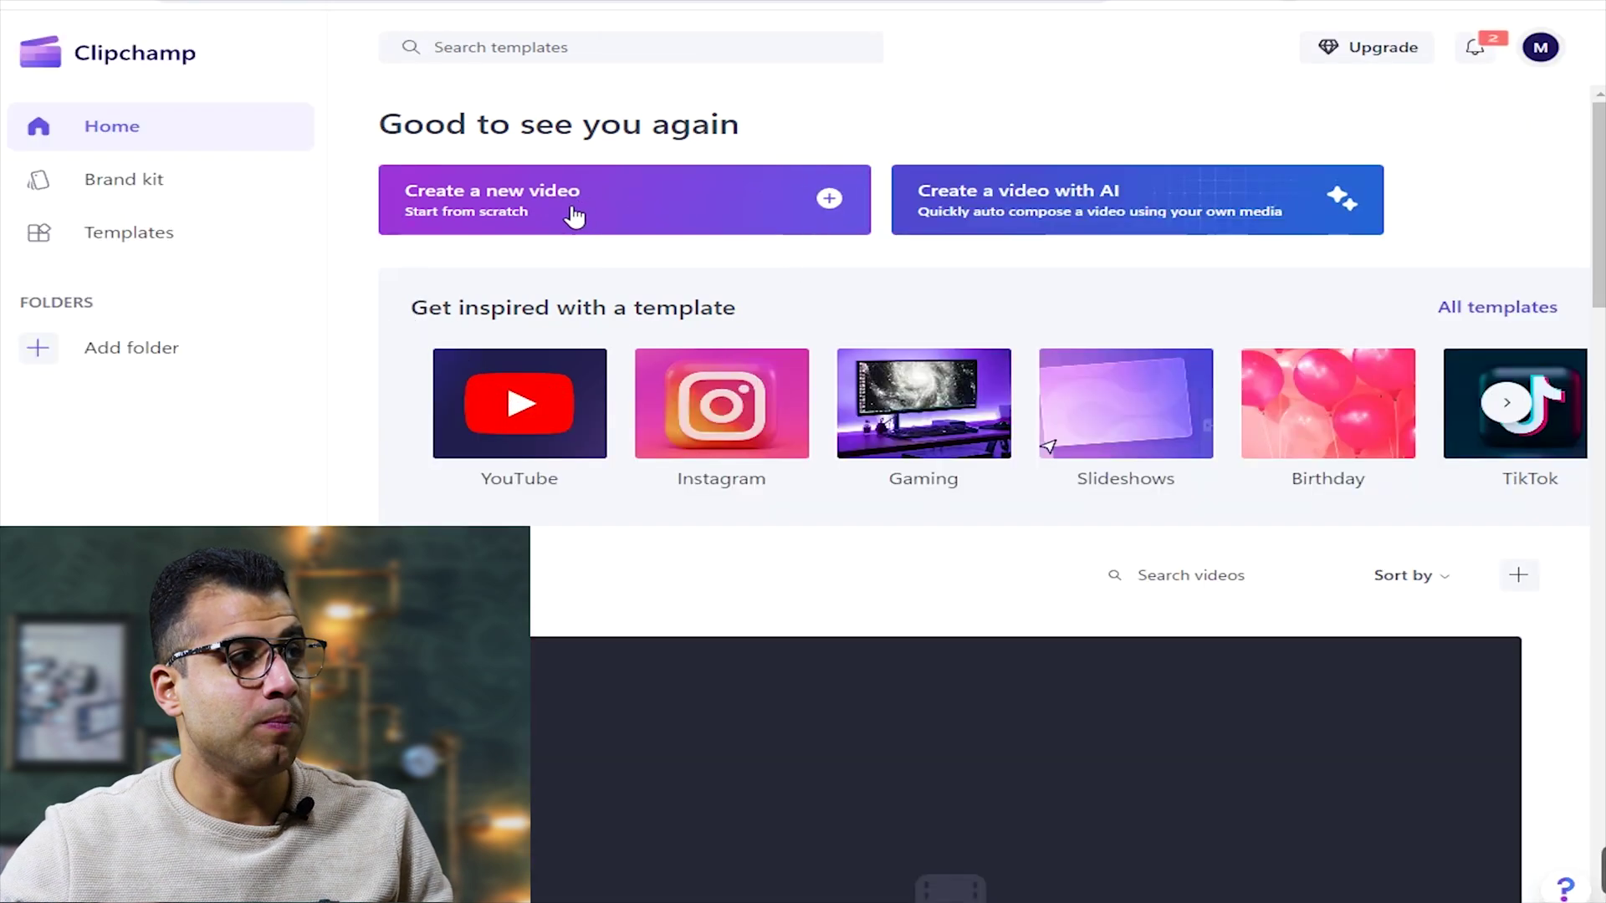
pyautogui.click(572, 213)
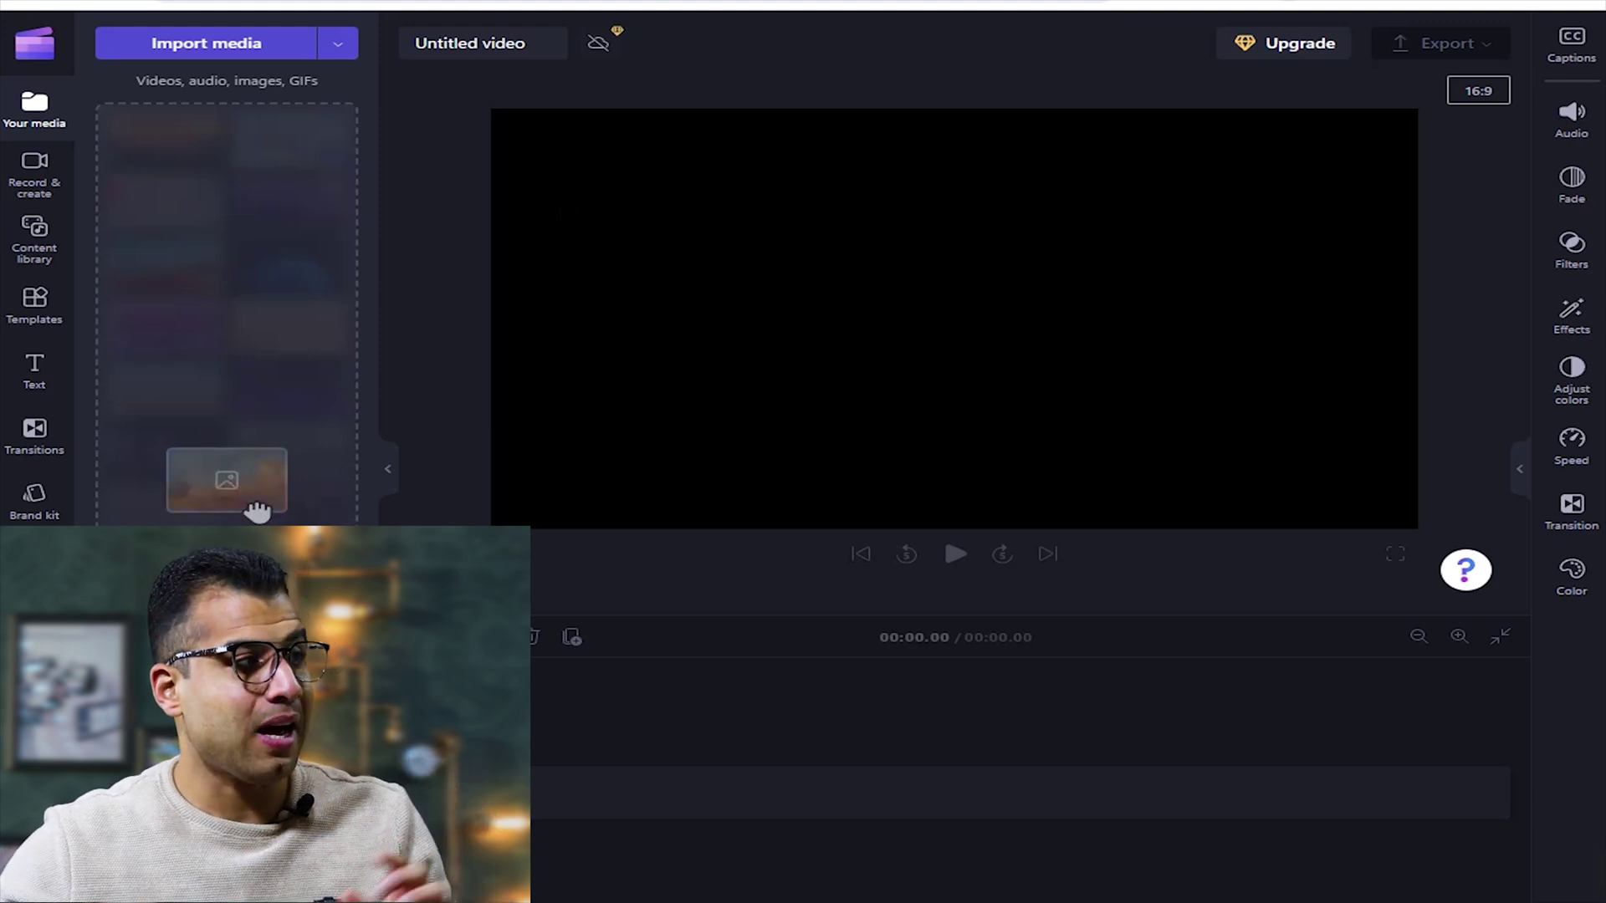
# - Import the clip WRKR7692.MP4 from the Desktop folder and place it on the timeline
pyautogui.click(249, 55)
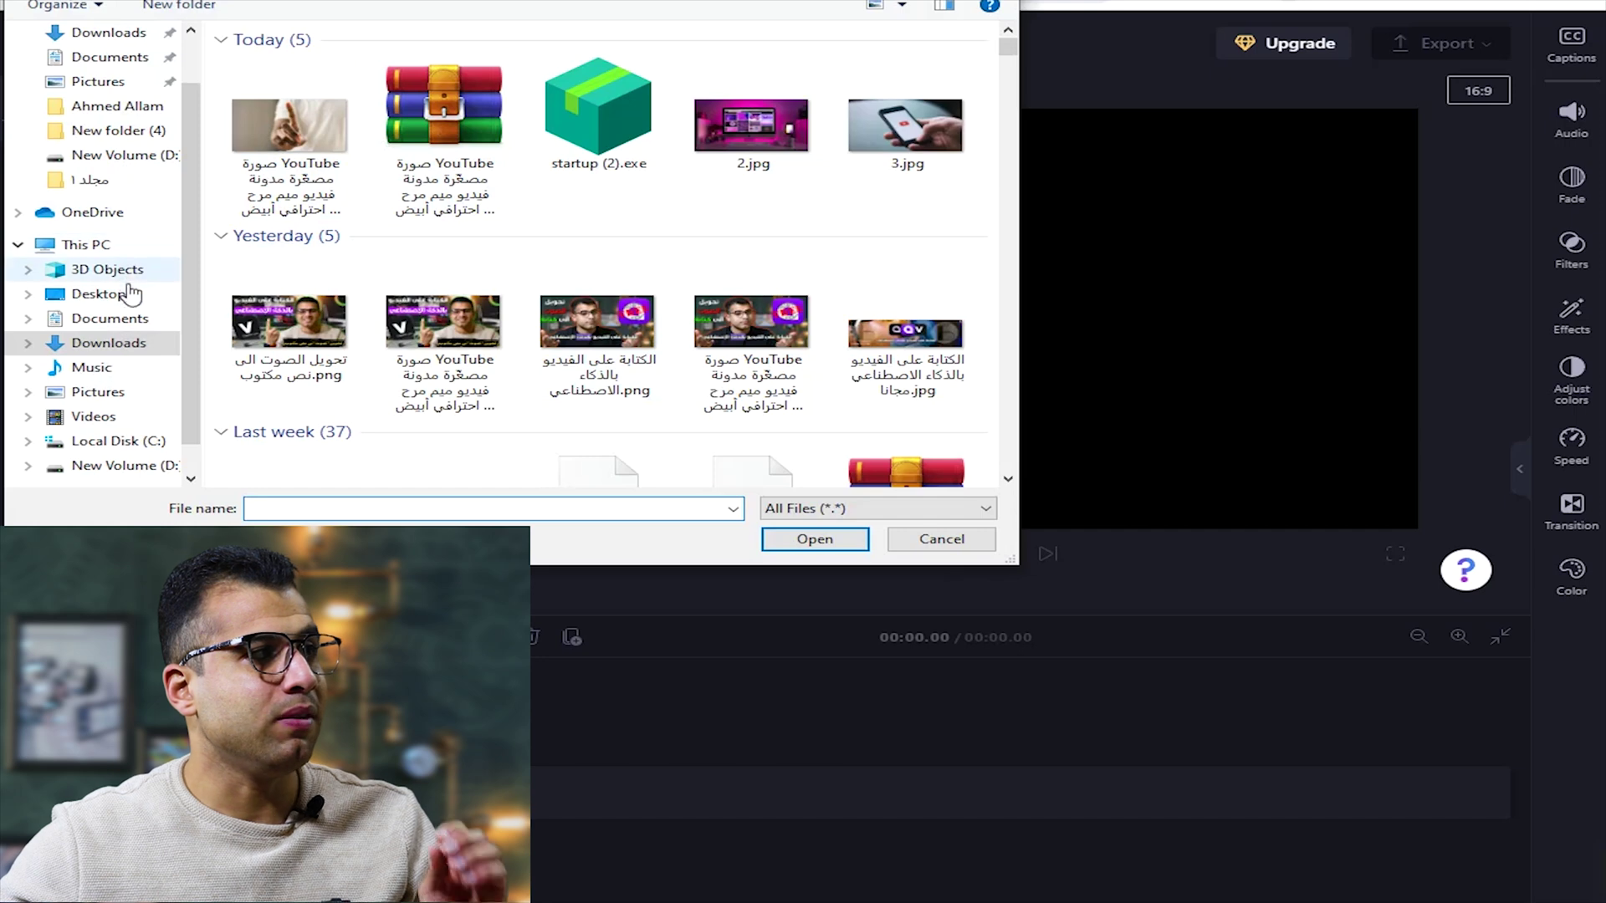
pyautogui.click(99, 293)
pyautogui.scroll(-5, 618, 298)
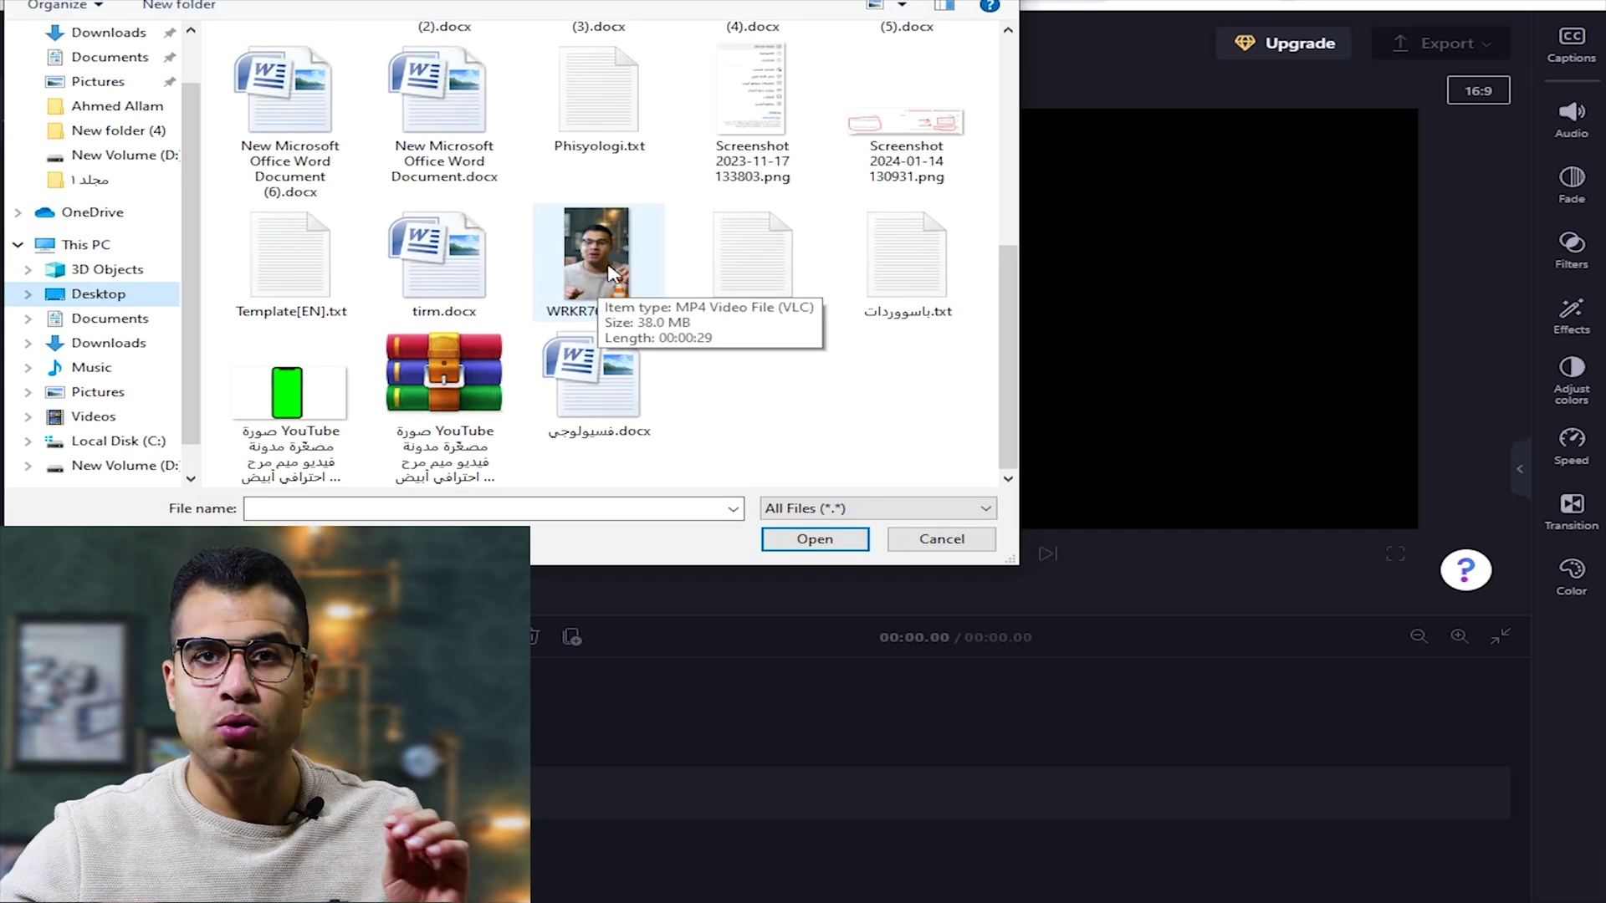
pyautogui.doubleClick(608, 266)
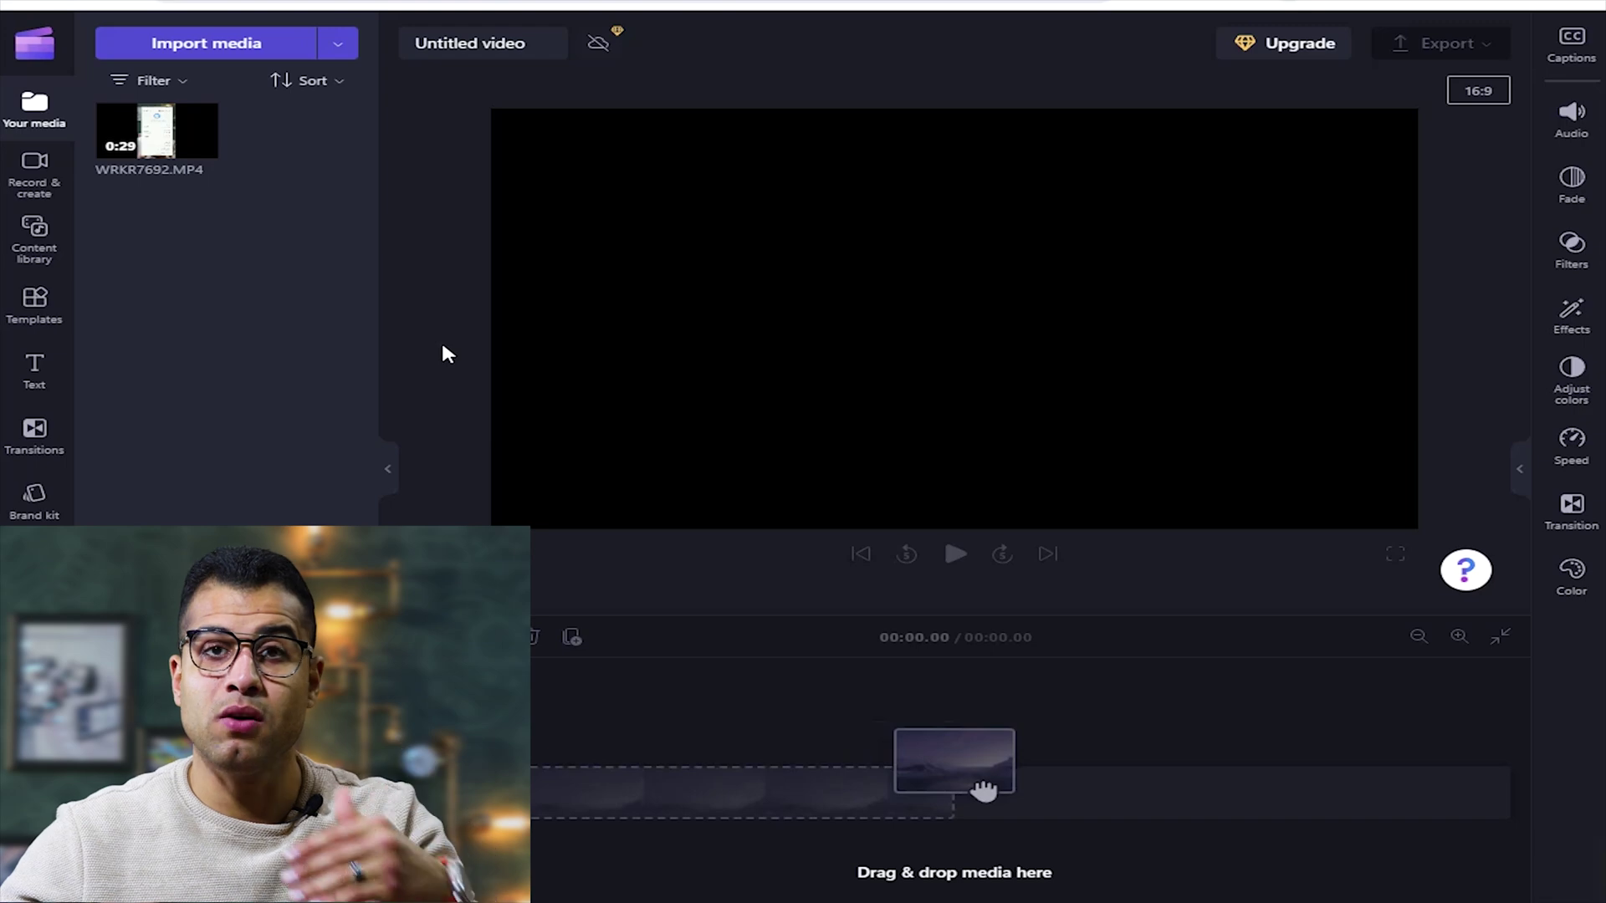
pyautogui.moveTo(167, 139); pyautogui.dragTo(716, 783)
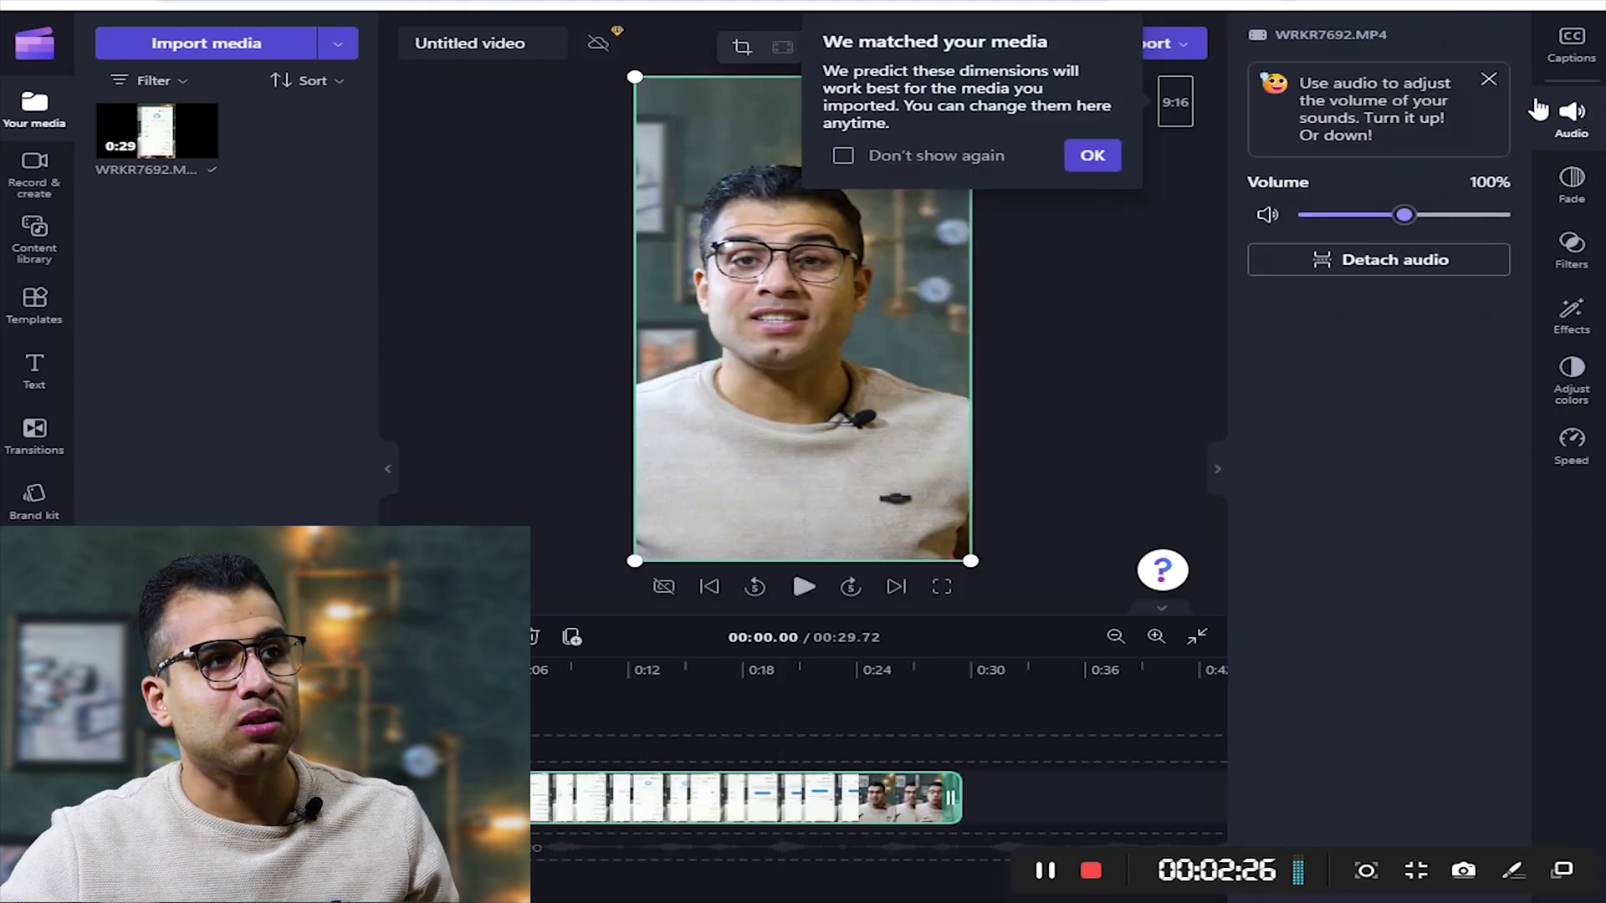
pyautogui.click(1085, 206)
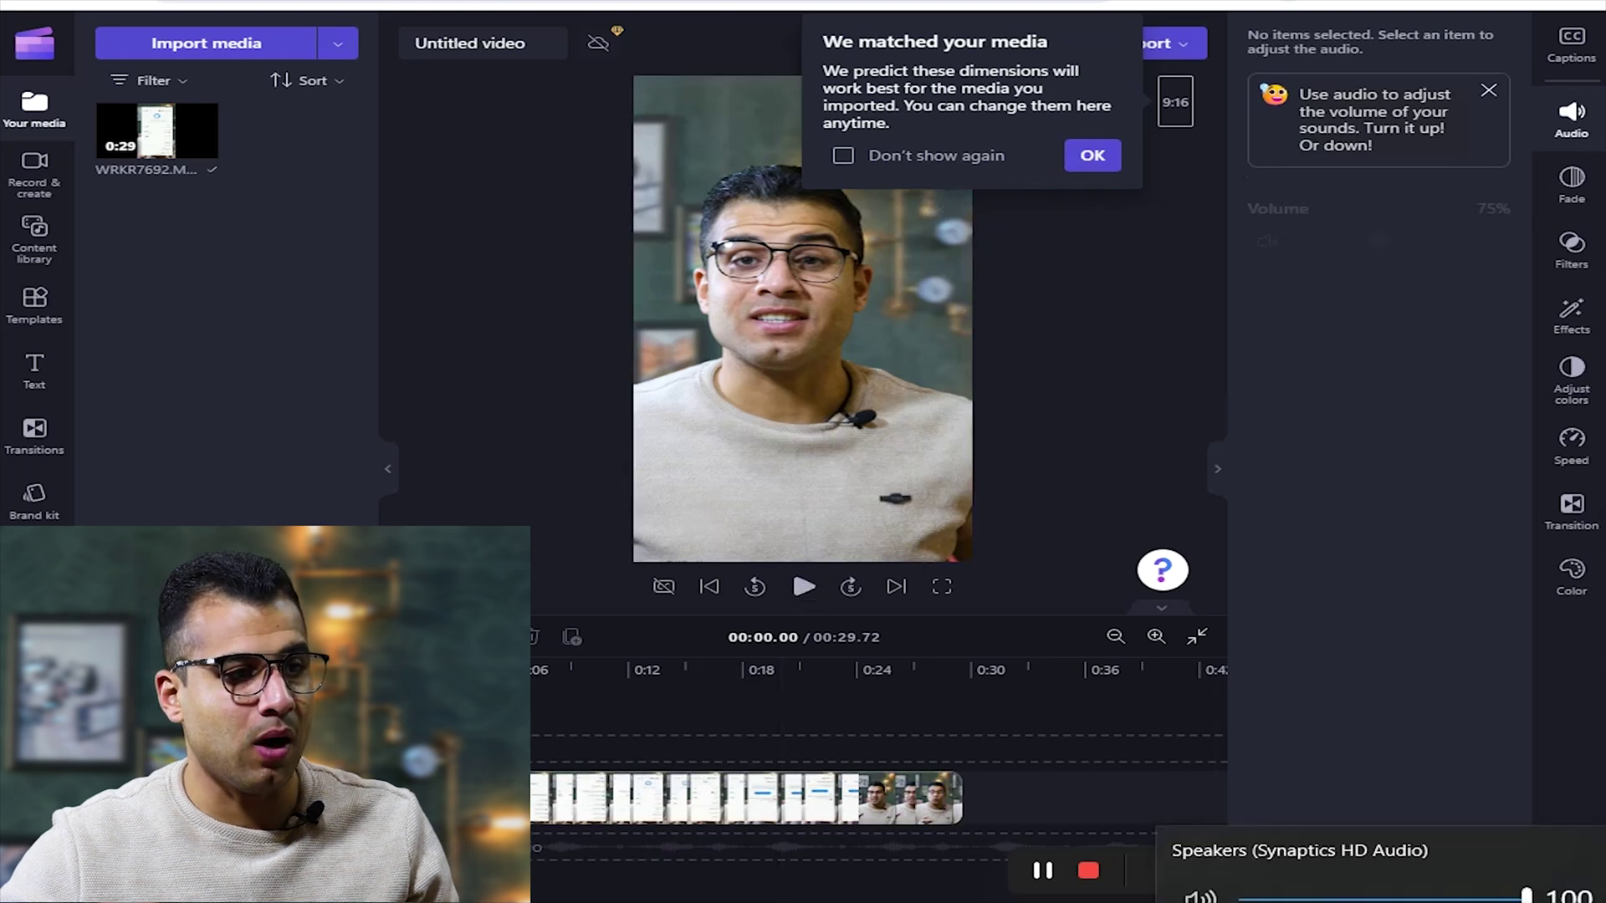
# - Play the first few seconds of the clip in the preview and pause it
pyautogui.click(809, 591)
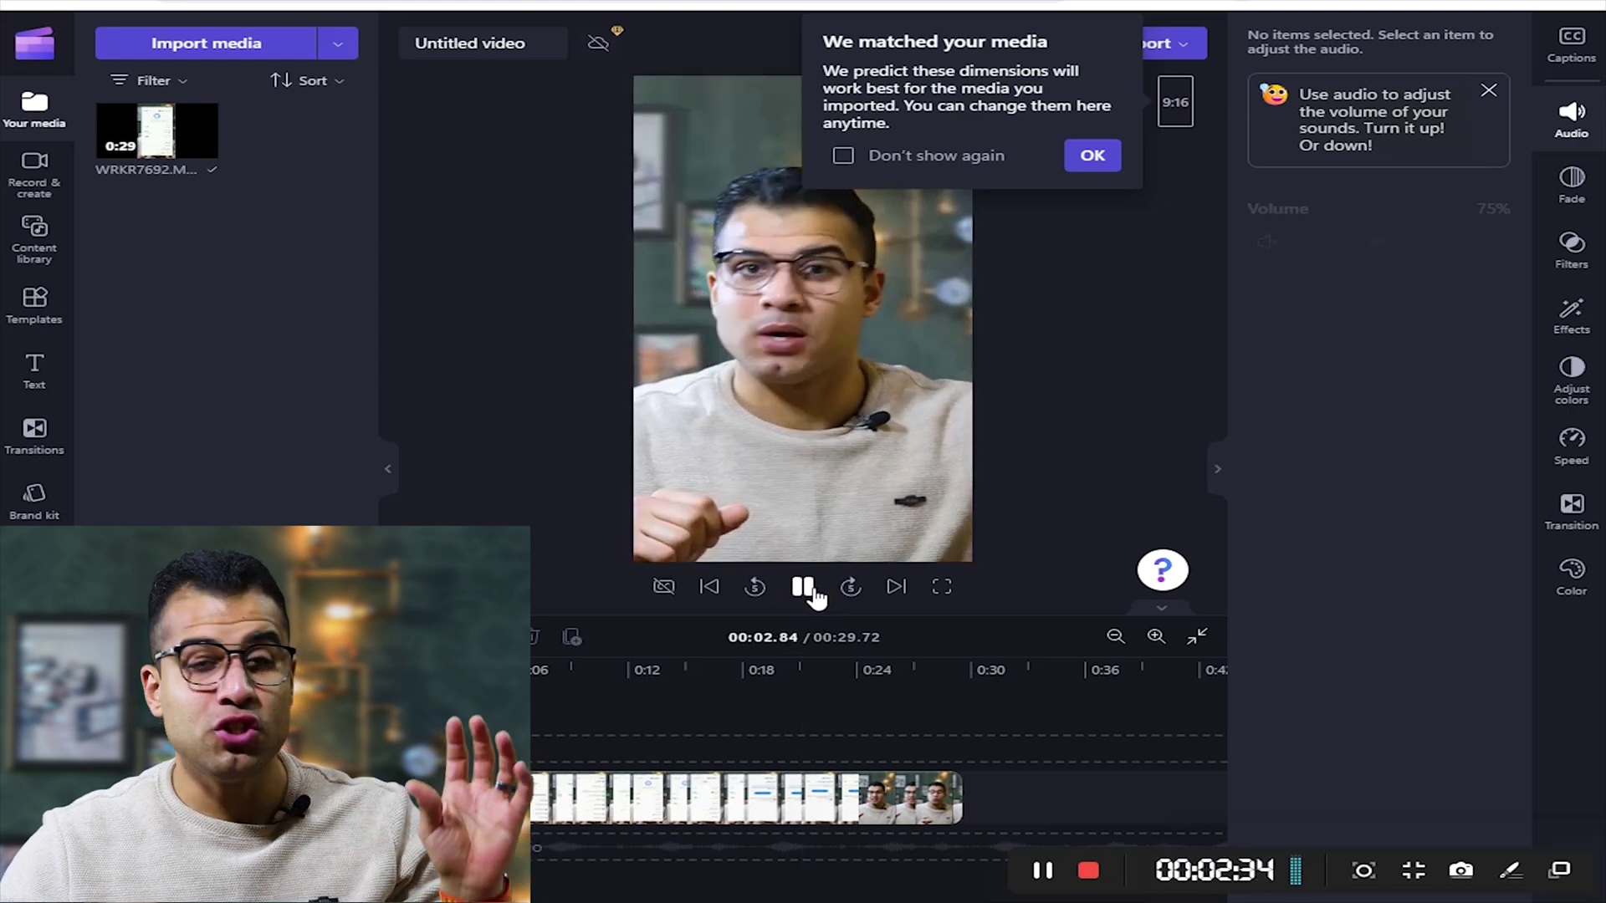
pyautogui.click(814, 596)
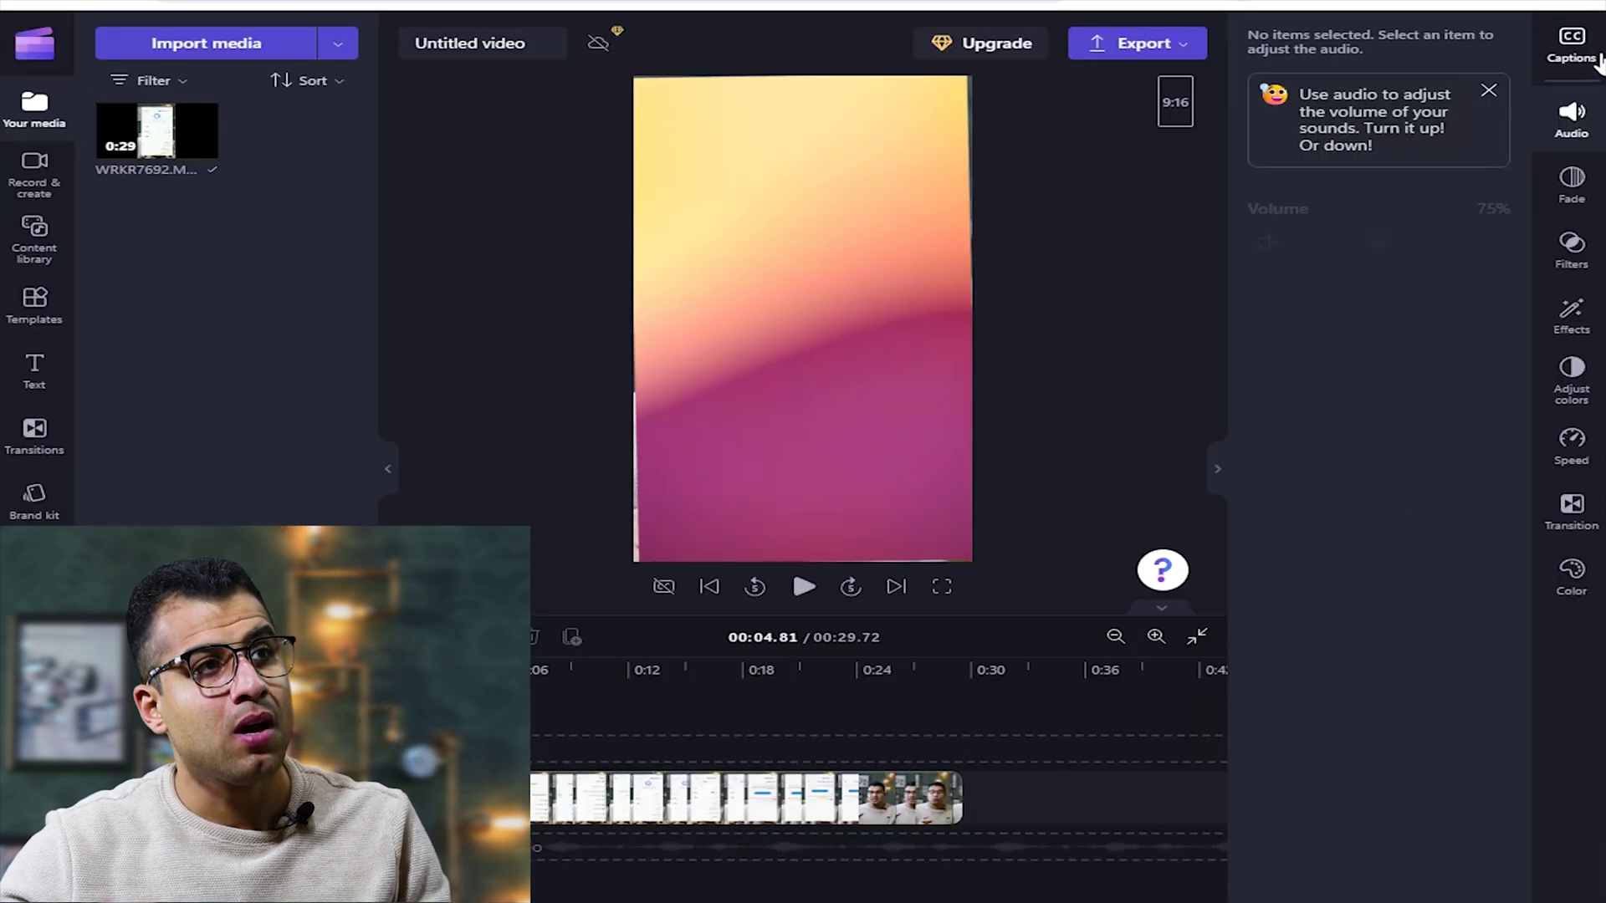
# - Turn on autocaptions with Arabic (Egypt) as the project language and transcribe the media
pyautogui.click(1577, 194)
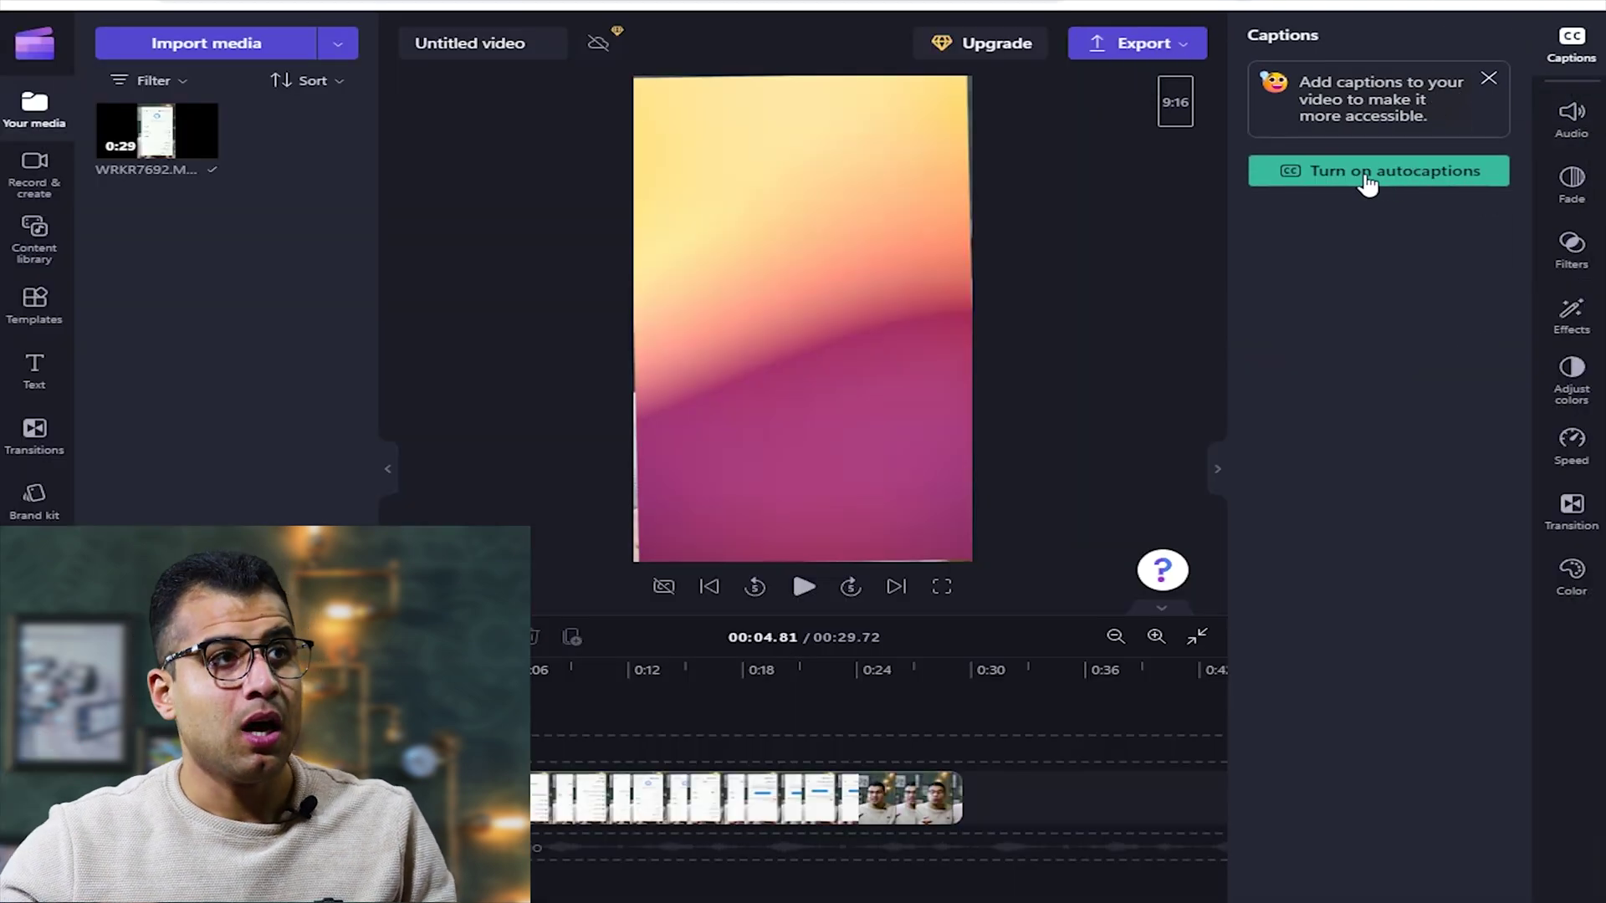
pyautogui.click(1367, 178)
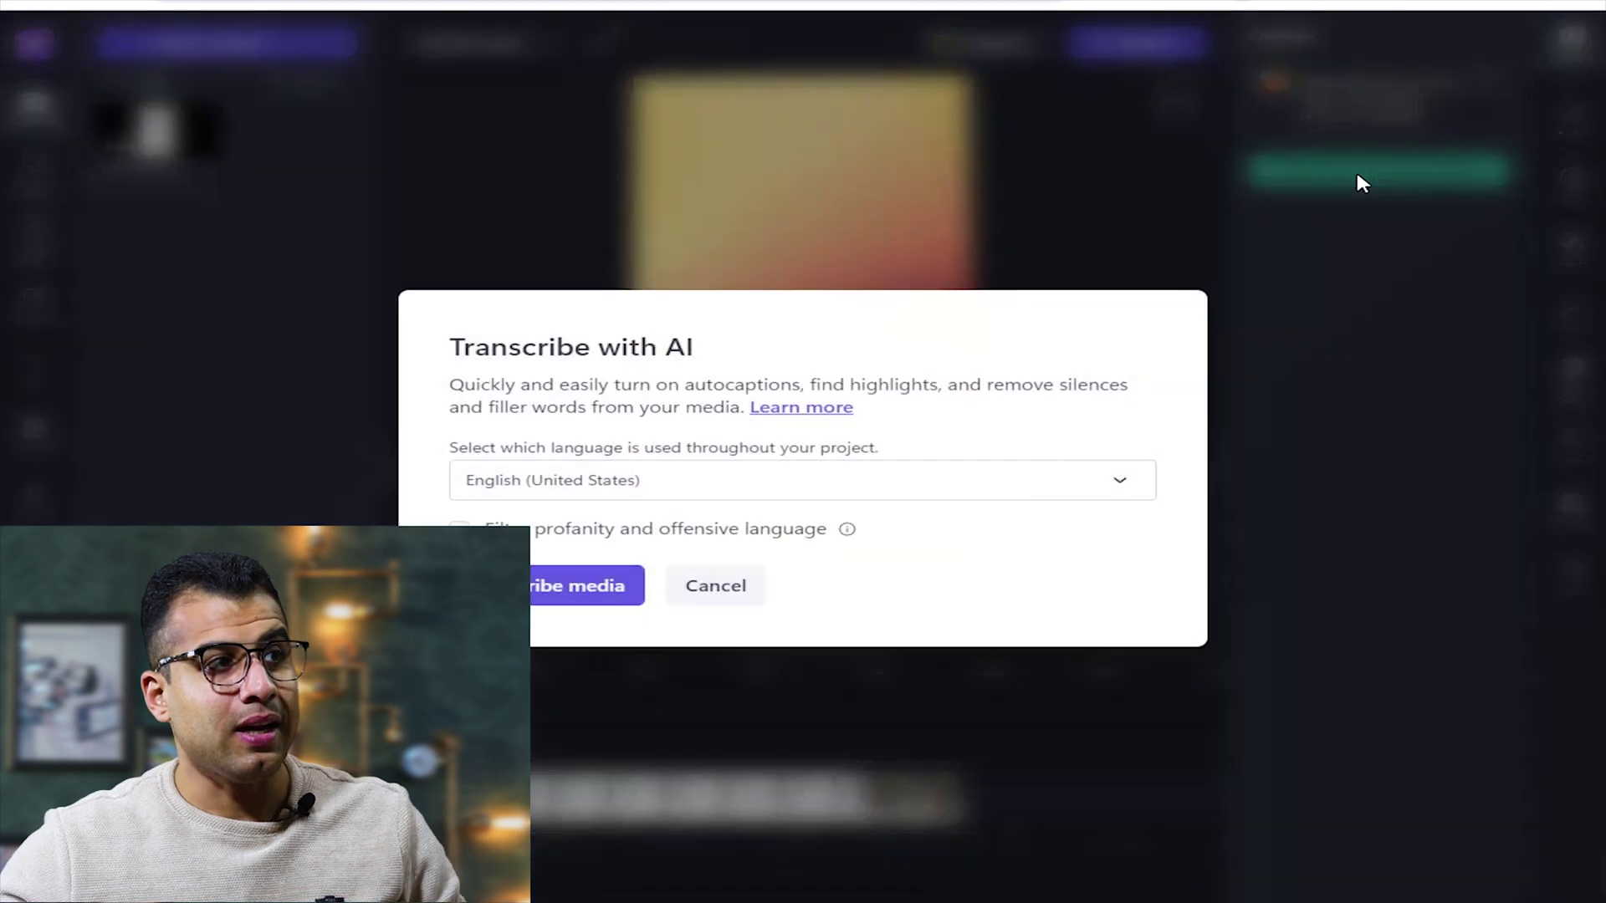
pyautogui.click(601, 502)
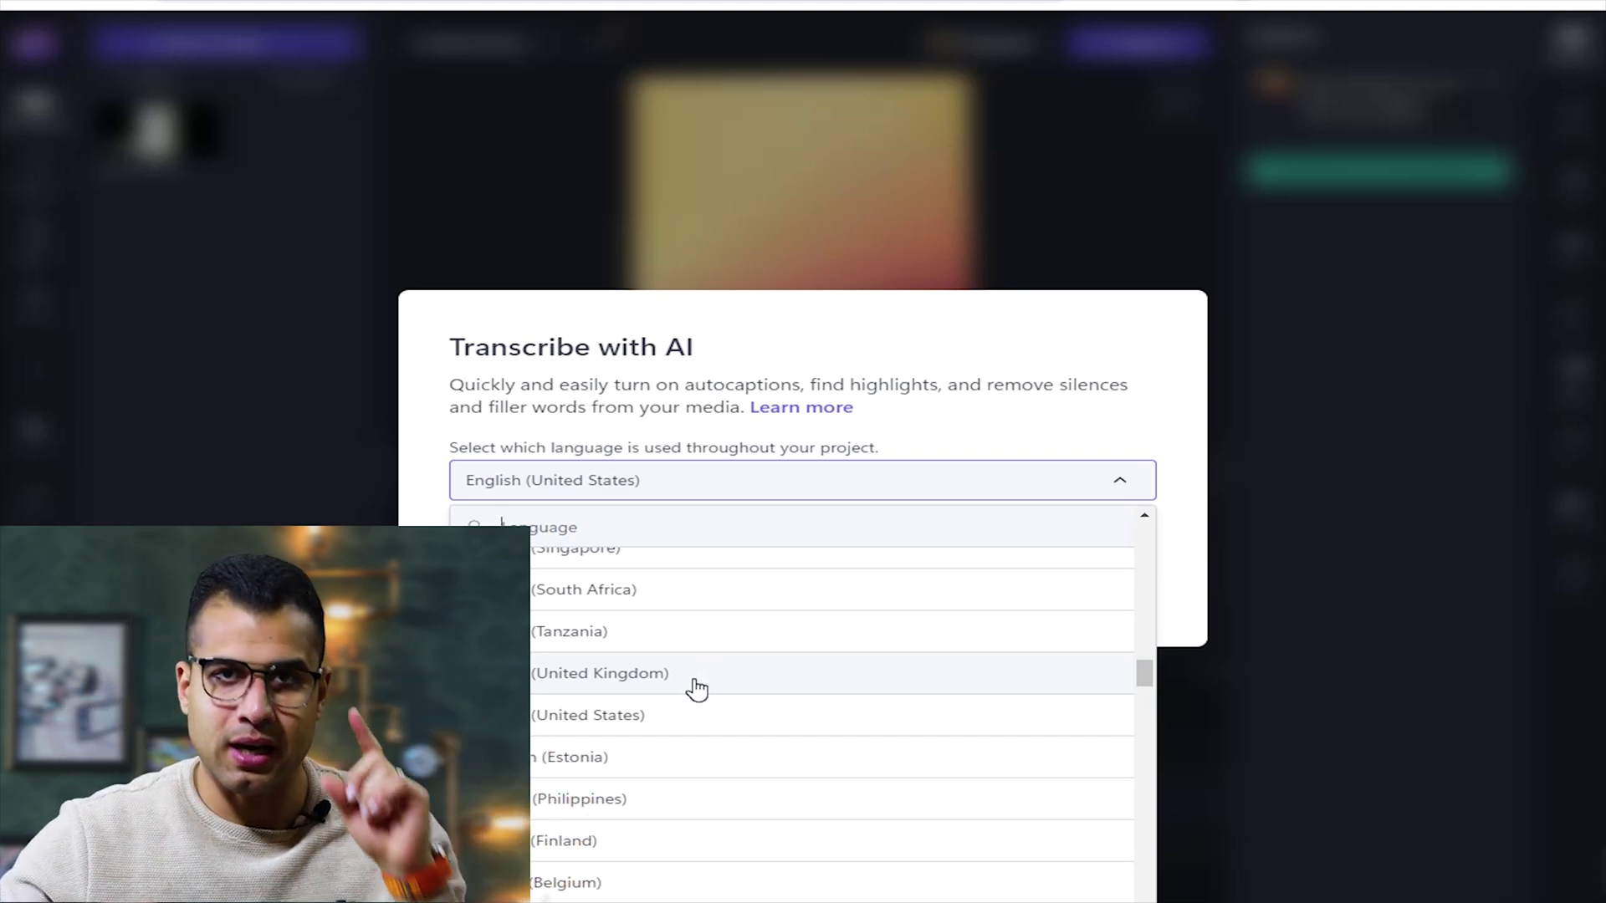
pyautogui.scroll(-15, 697, 690)
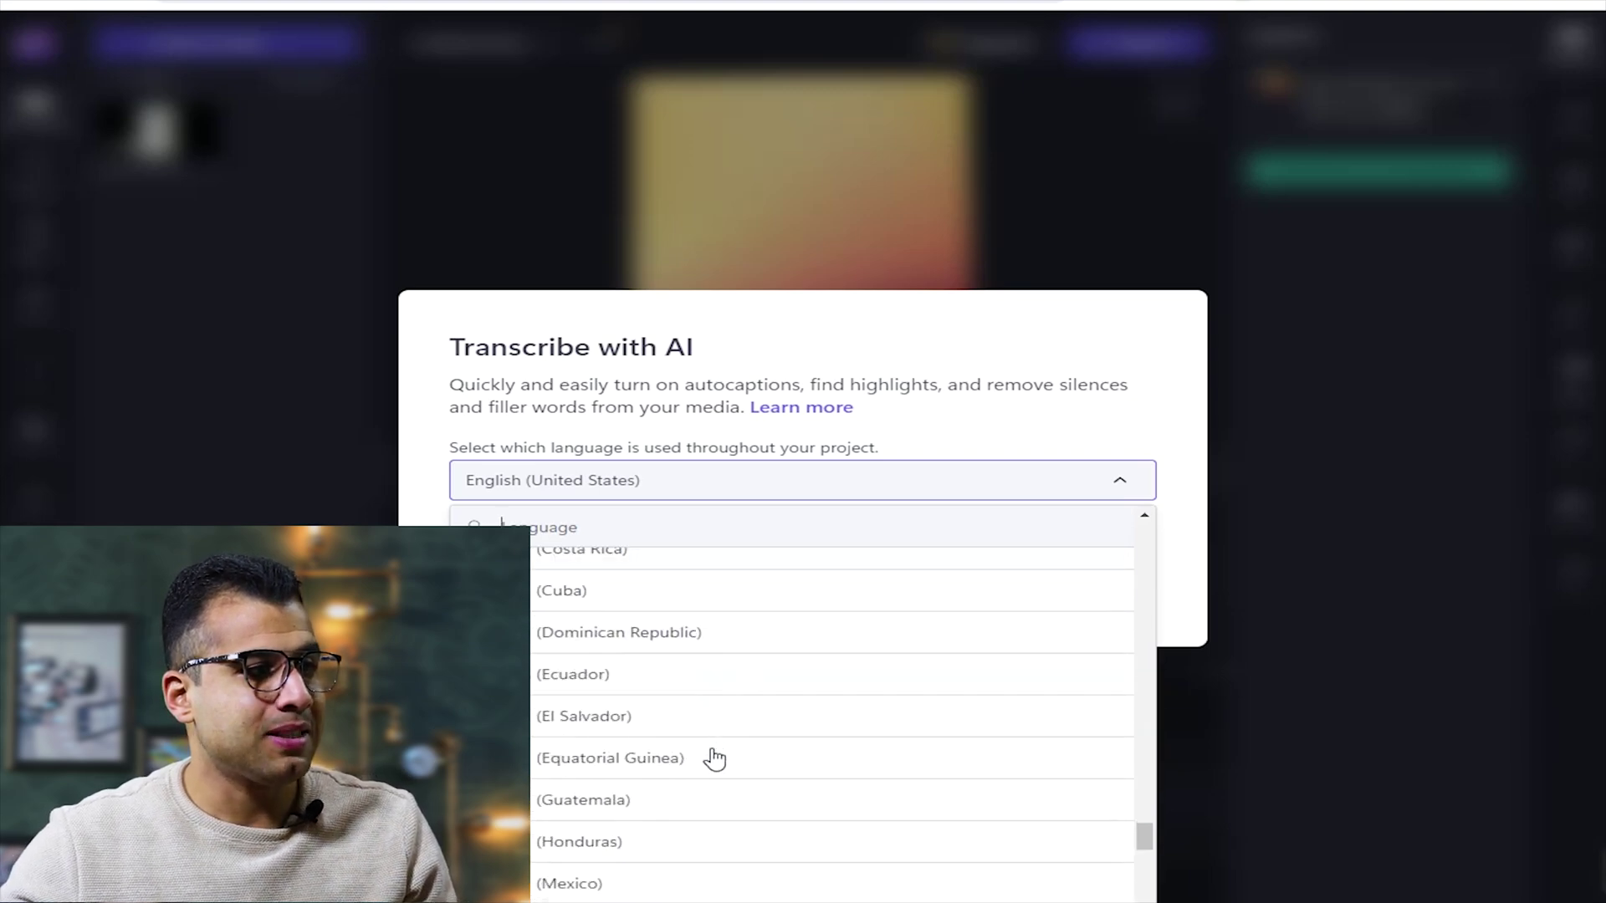
pyautogui.scroll(10, 717, 771)
pyautogui.moveTo(1146, 771); pyautogui.dragTo(1145, 534)
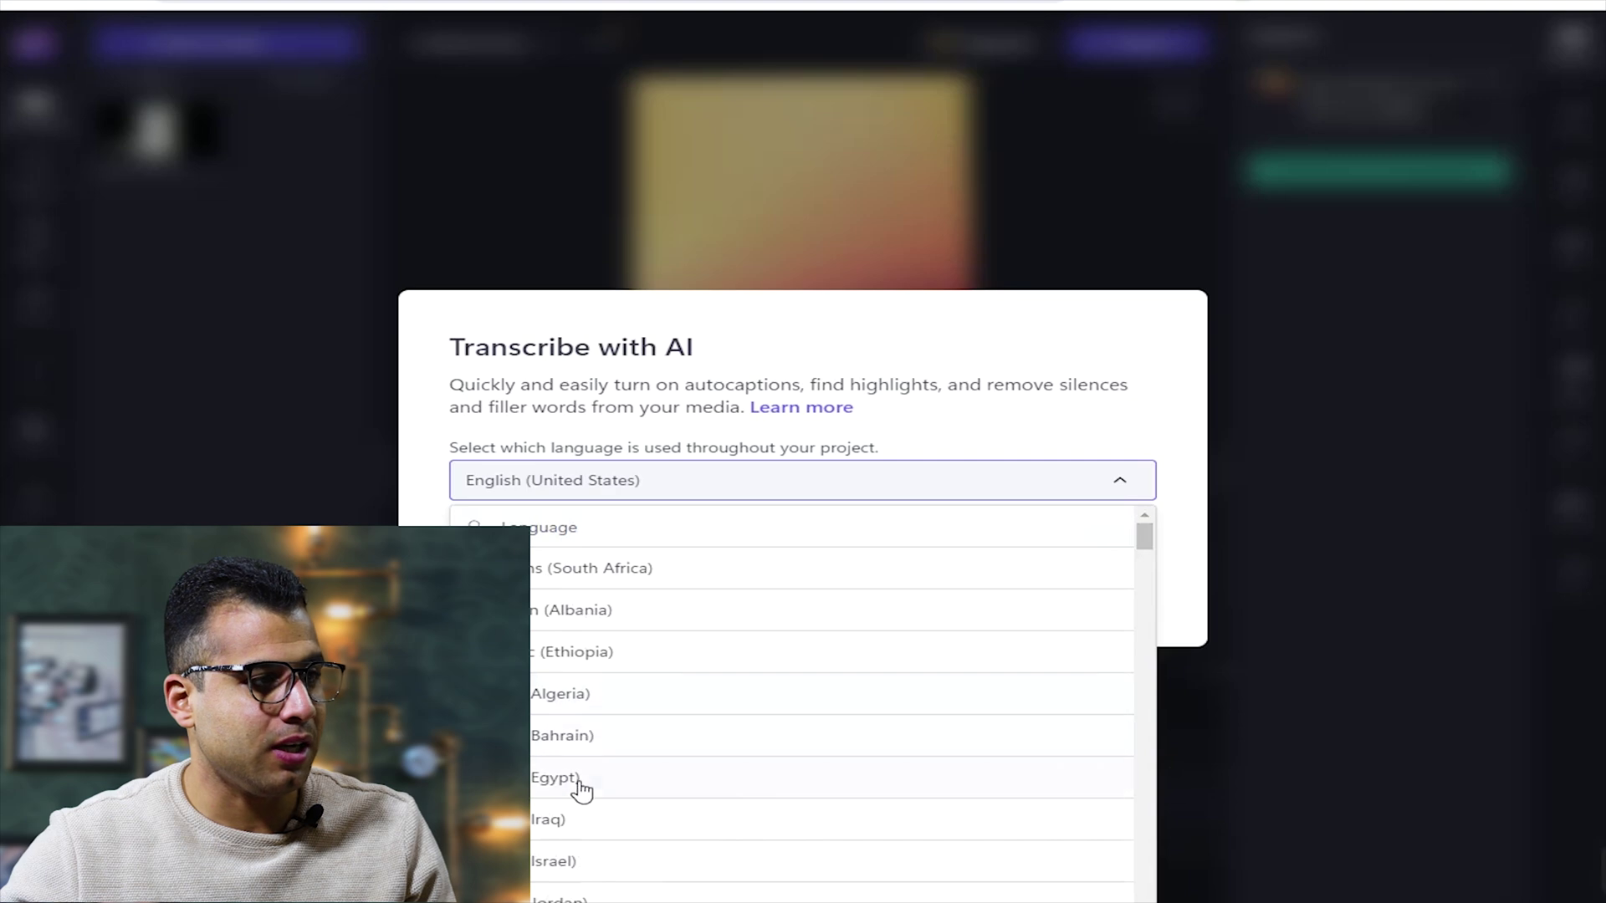
pyautogui.click(546, 786)
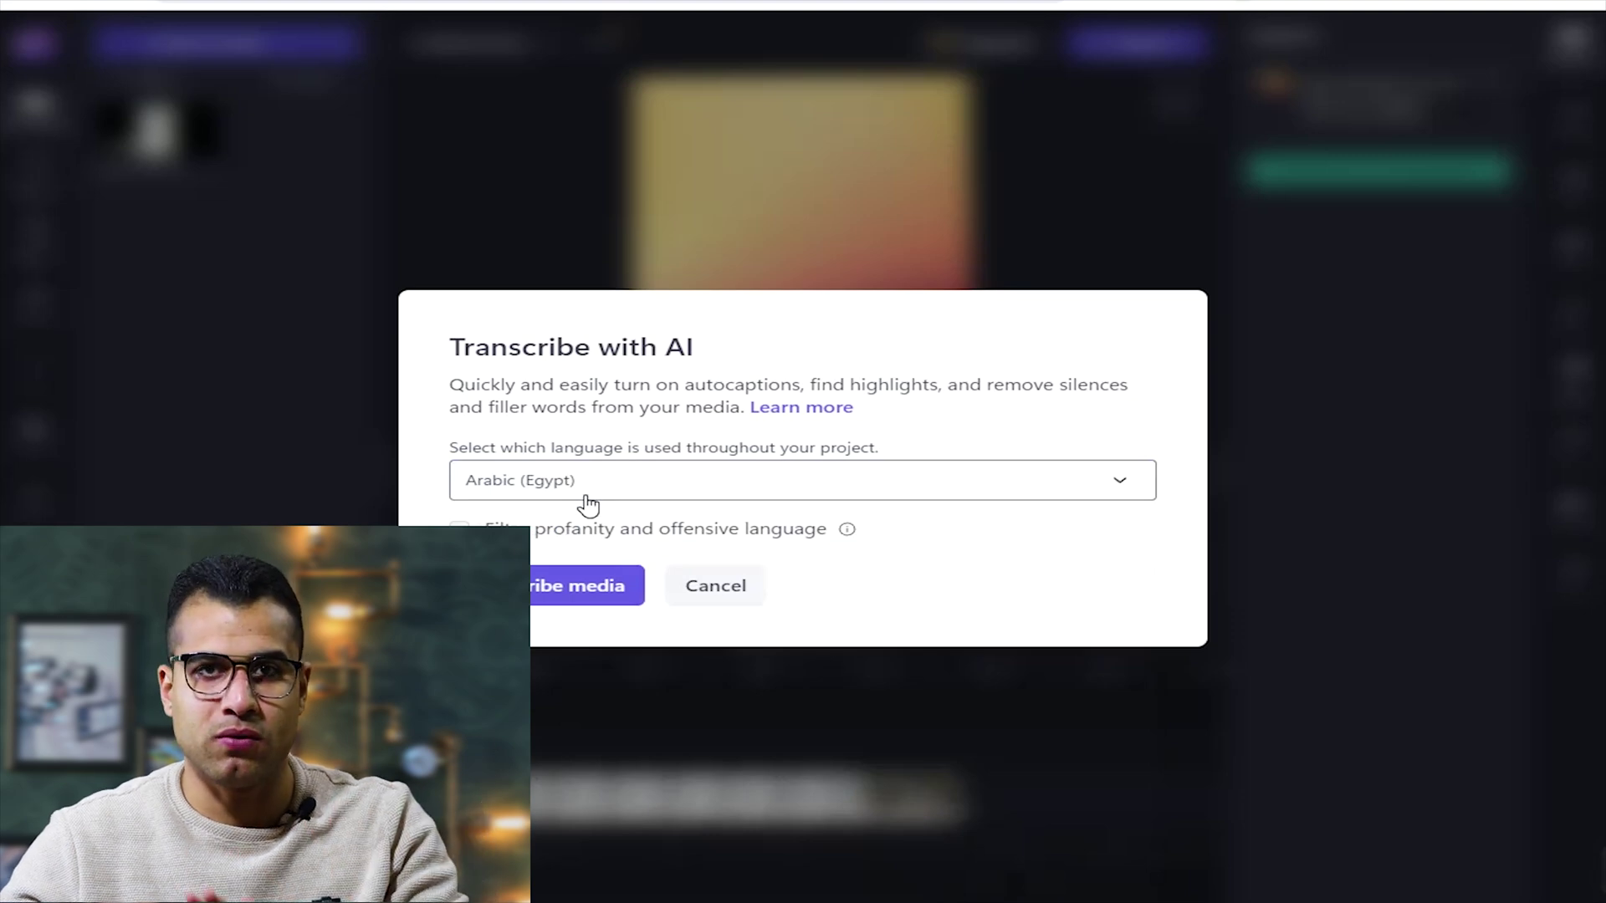
pyautogui.click(635, 488)
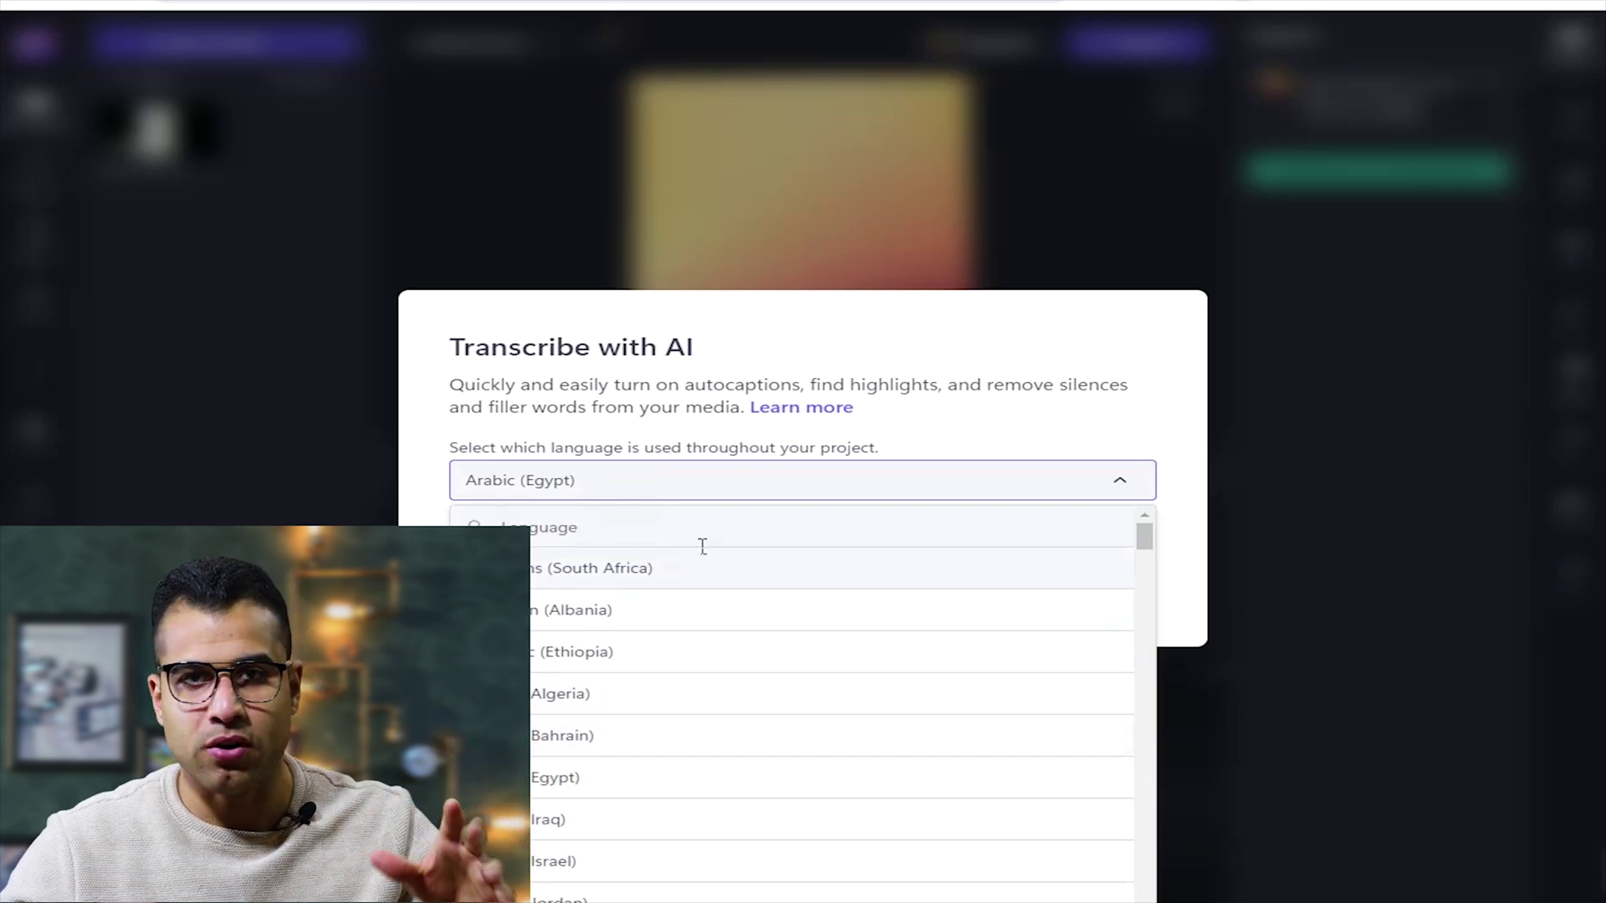
pyautogui.click(733, 450)
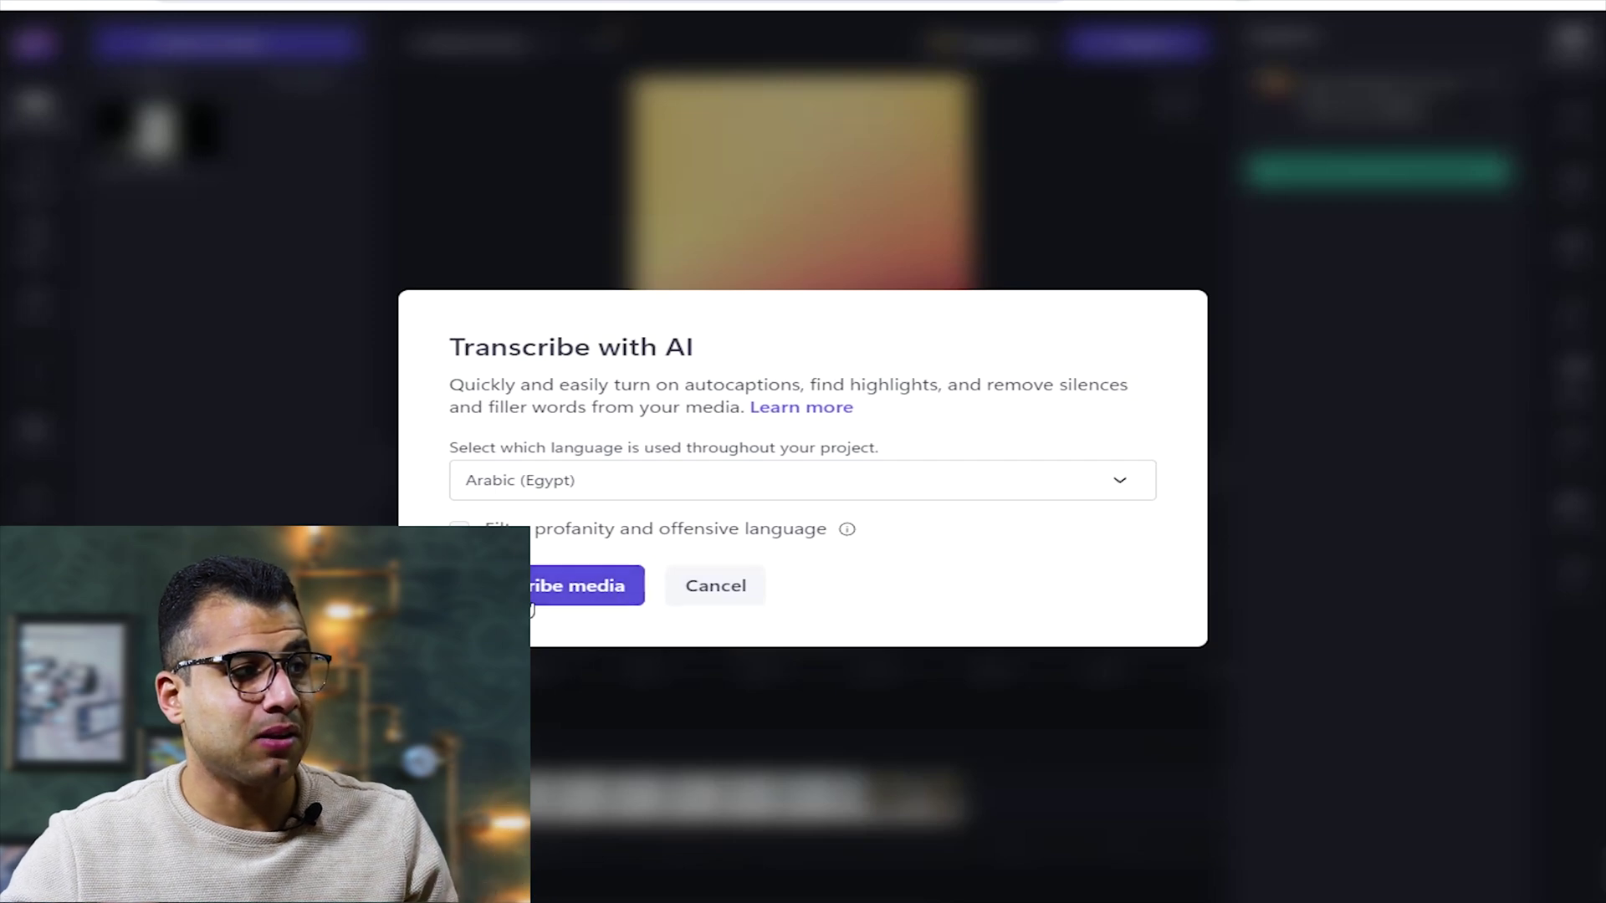
pyautogui.click(552, 590)
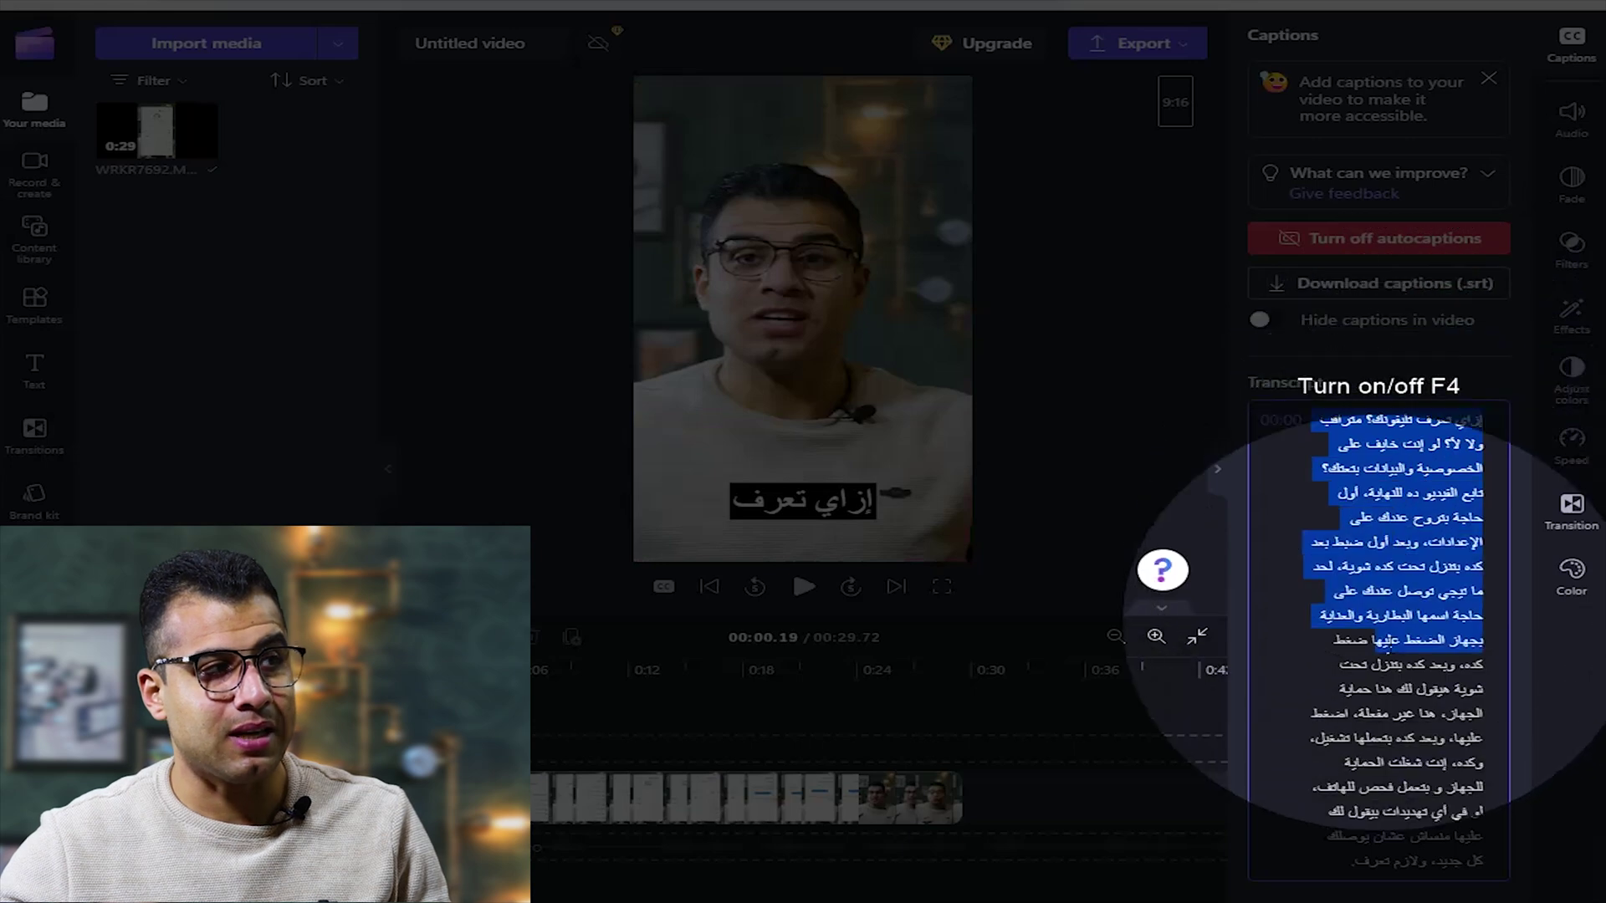
# - Correct the first word of the caption transcript to "ازاي", without the hamza
pyautogui.click(1366, 737)
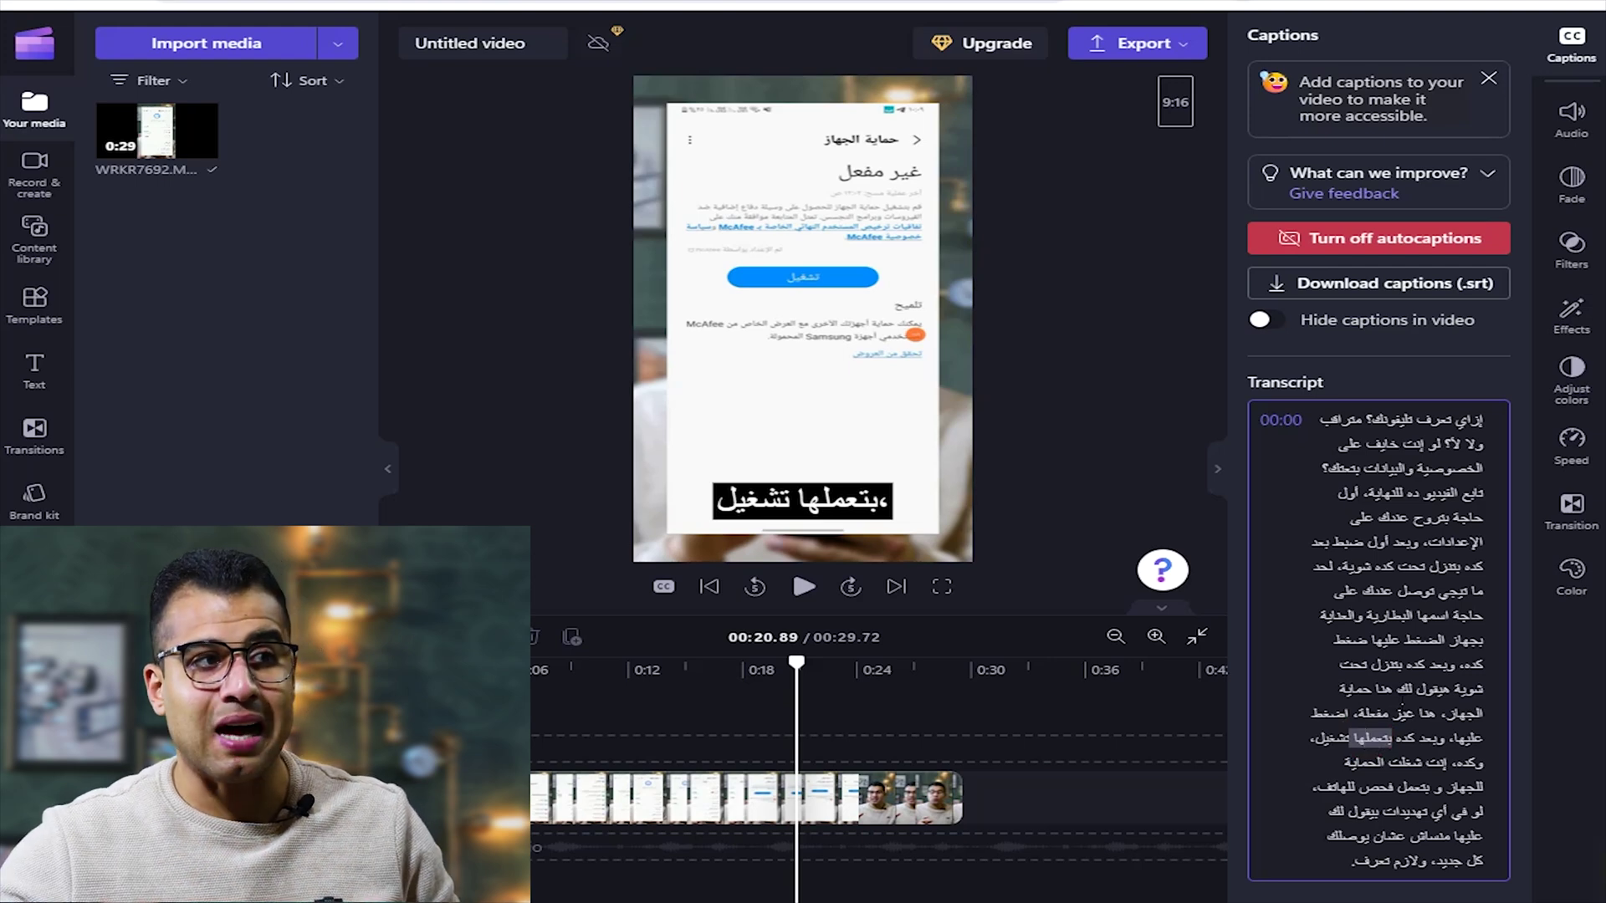
pyautogui.click(1481, 420)
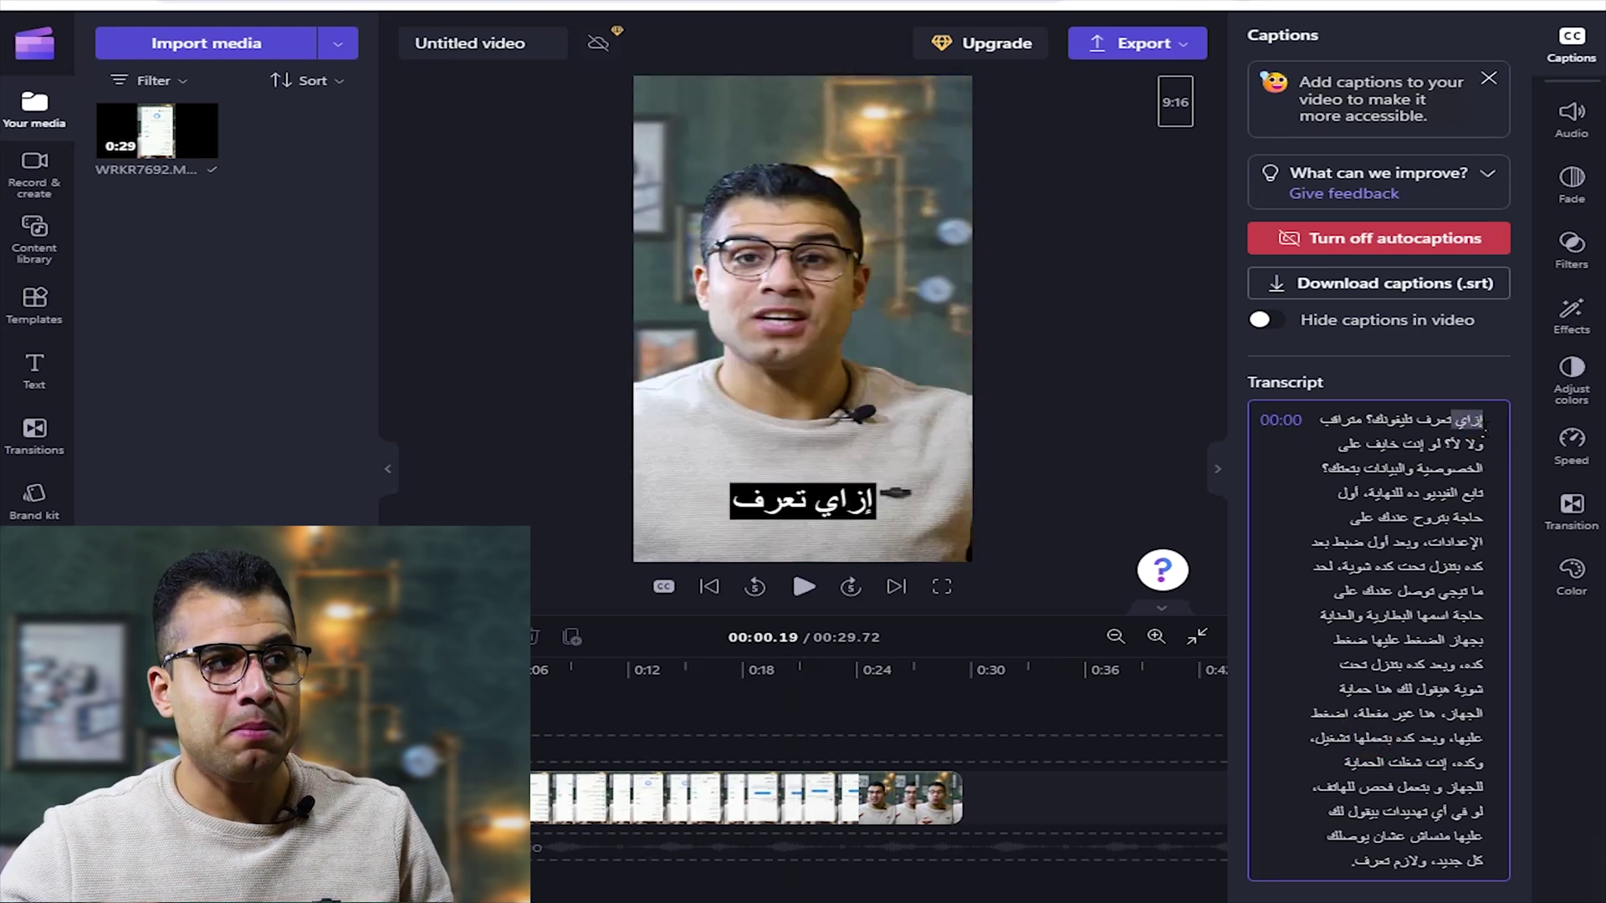
pyautogui.click(1479, 420)
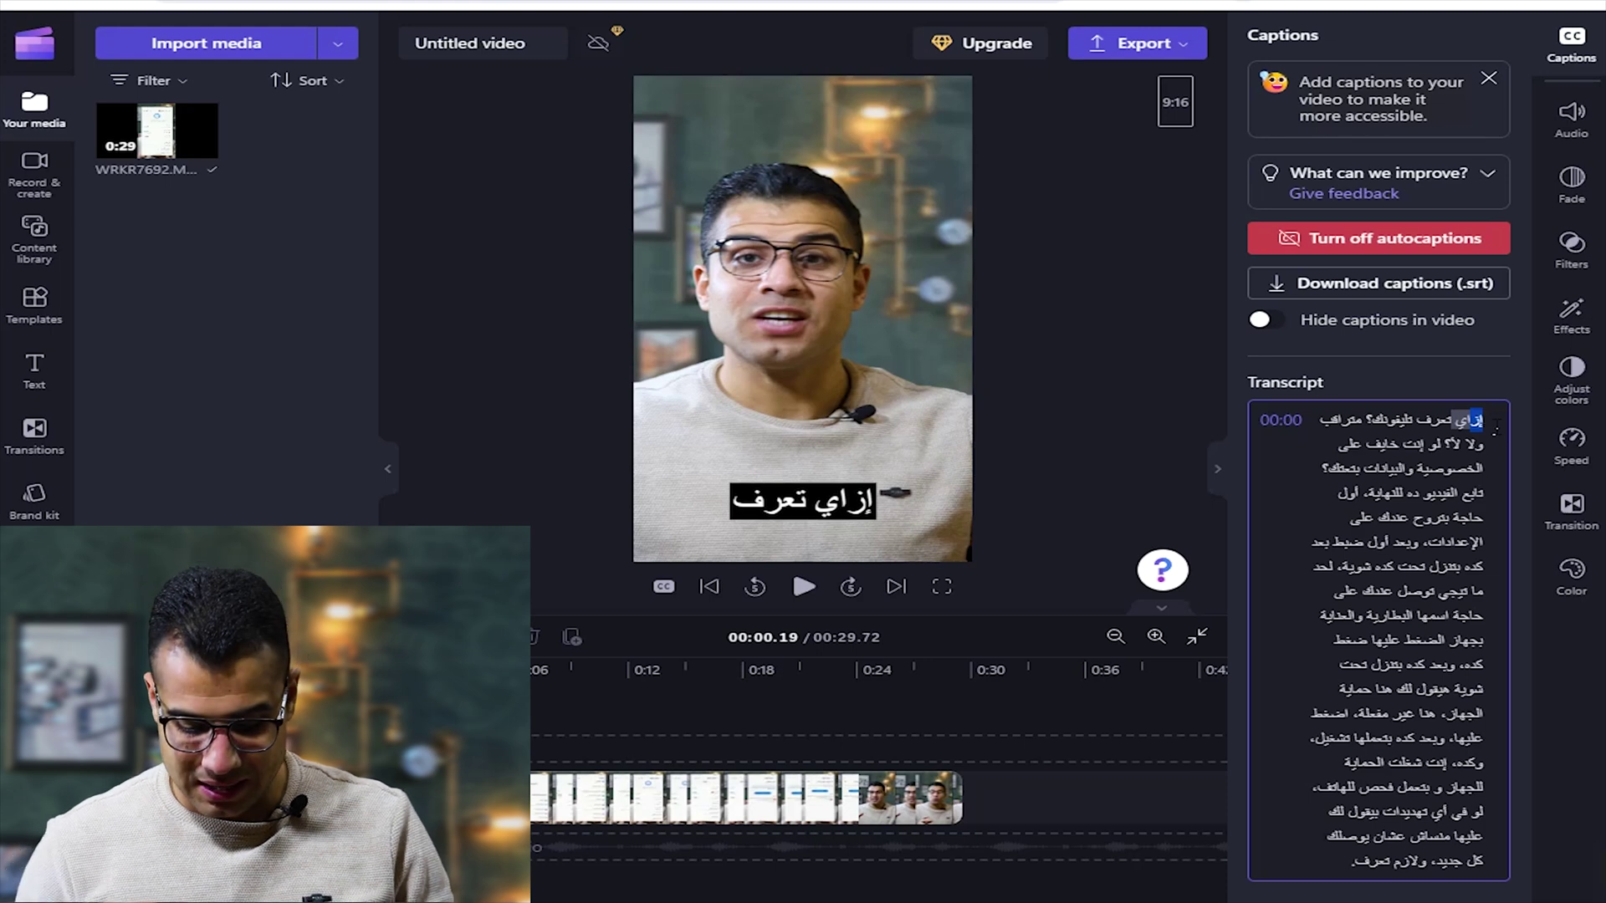
pyautogui.click(1483, 438)
pyautogui.click(1481, 438)
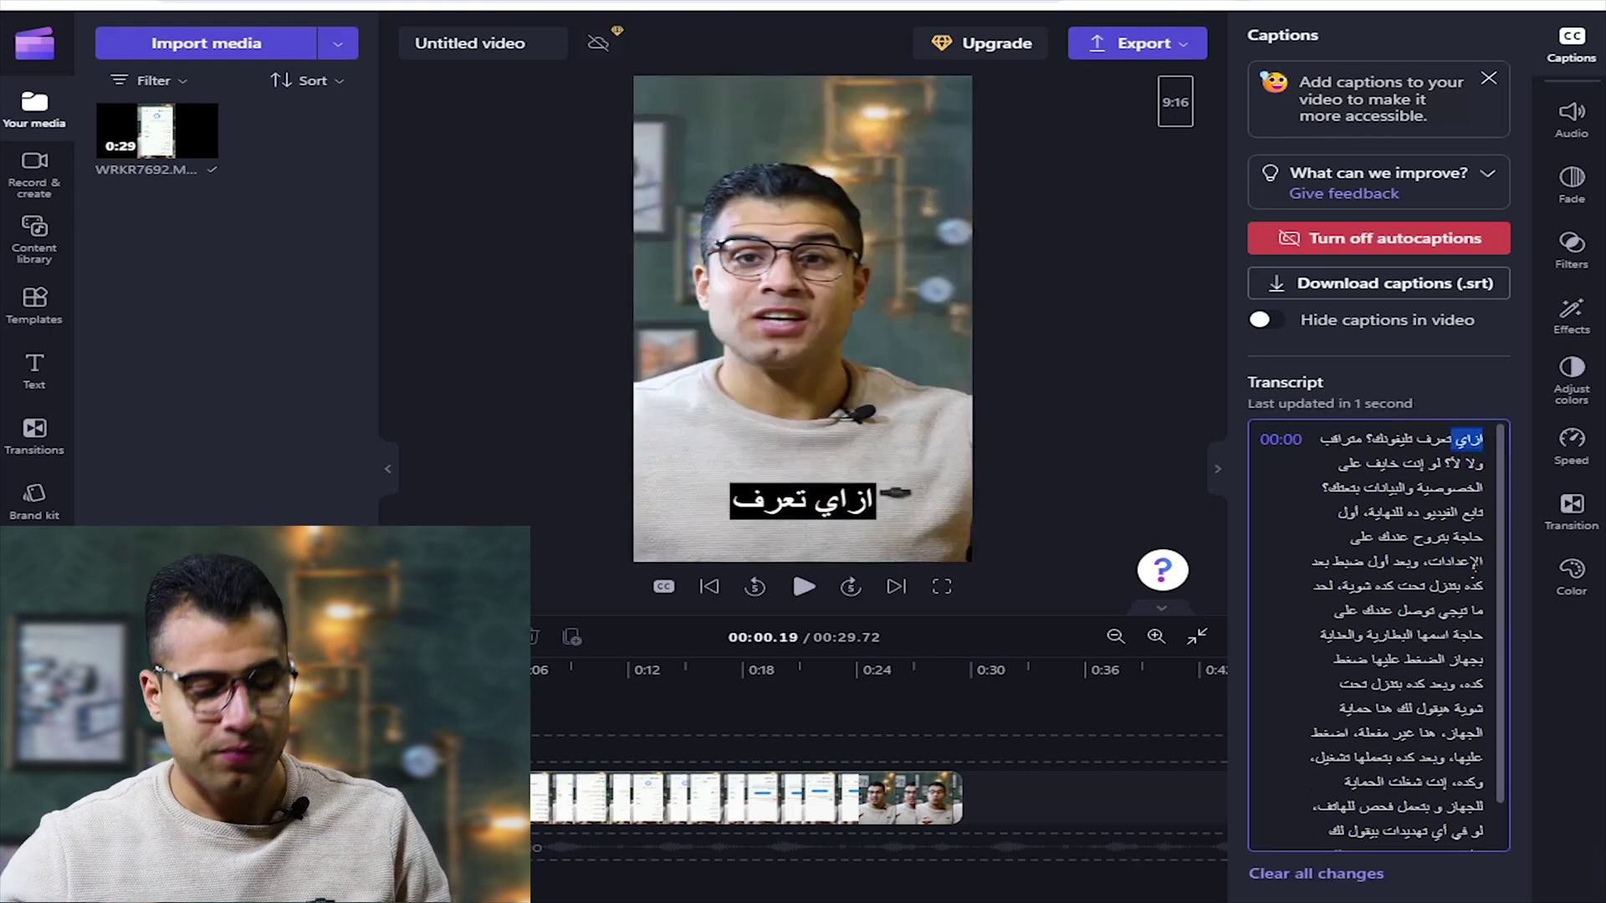
pyautogui.press('Delete')
pyautogui.press('Delete')
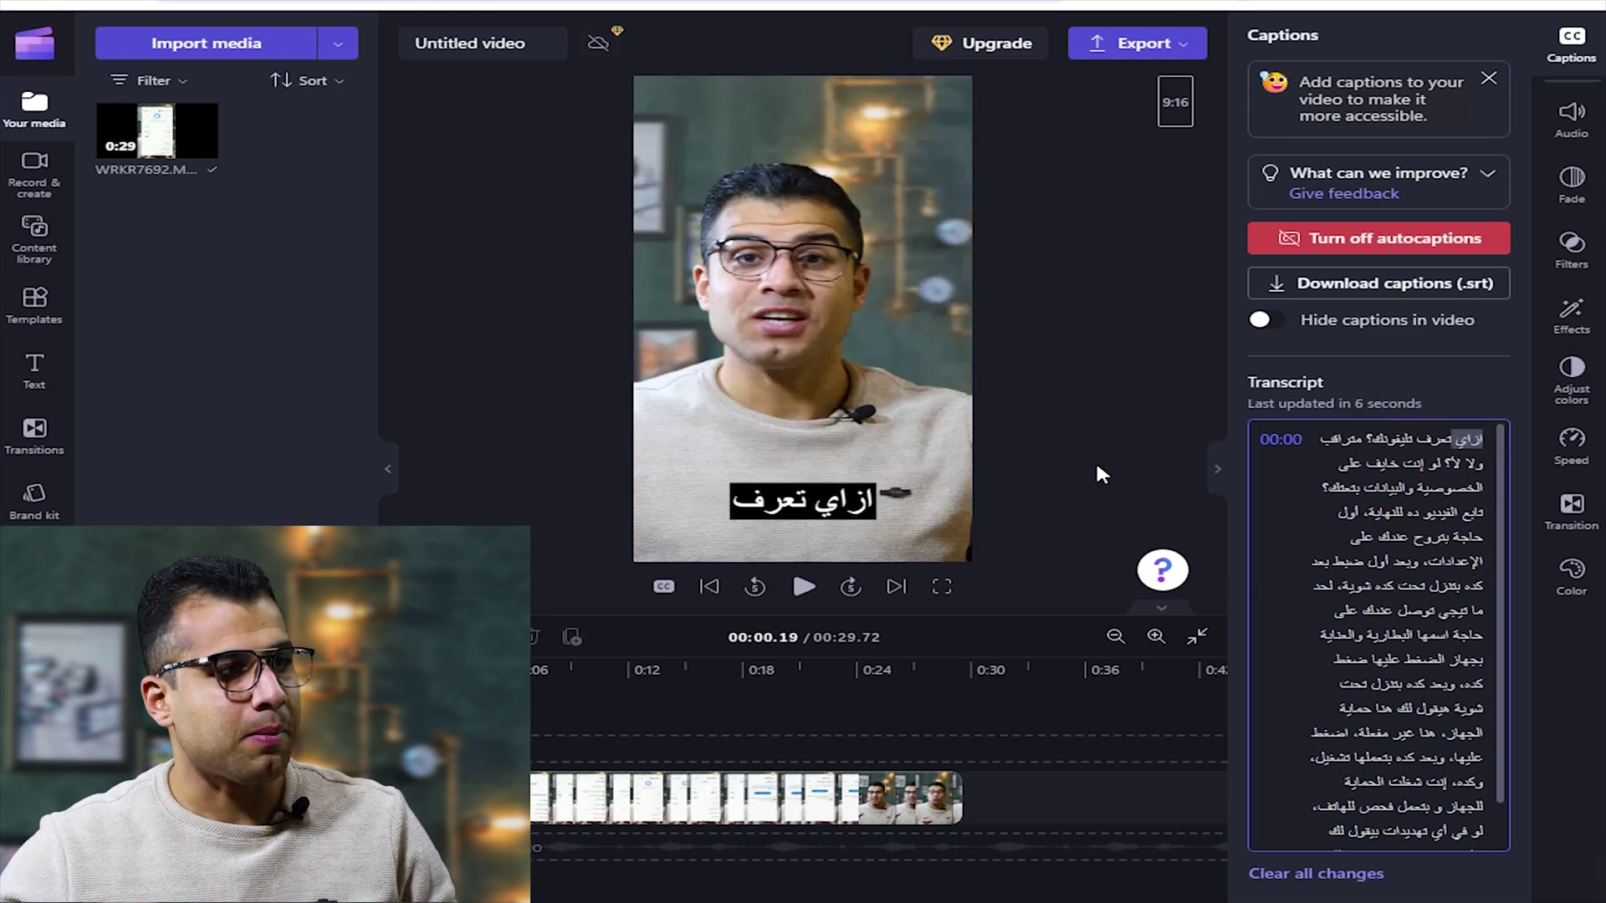
# - Select the caption in the preview and try F34573 as its primary color before restoring FFFFFF
pyautogui.click(846, 506)
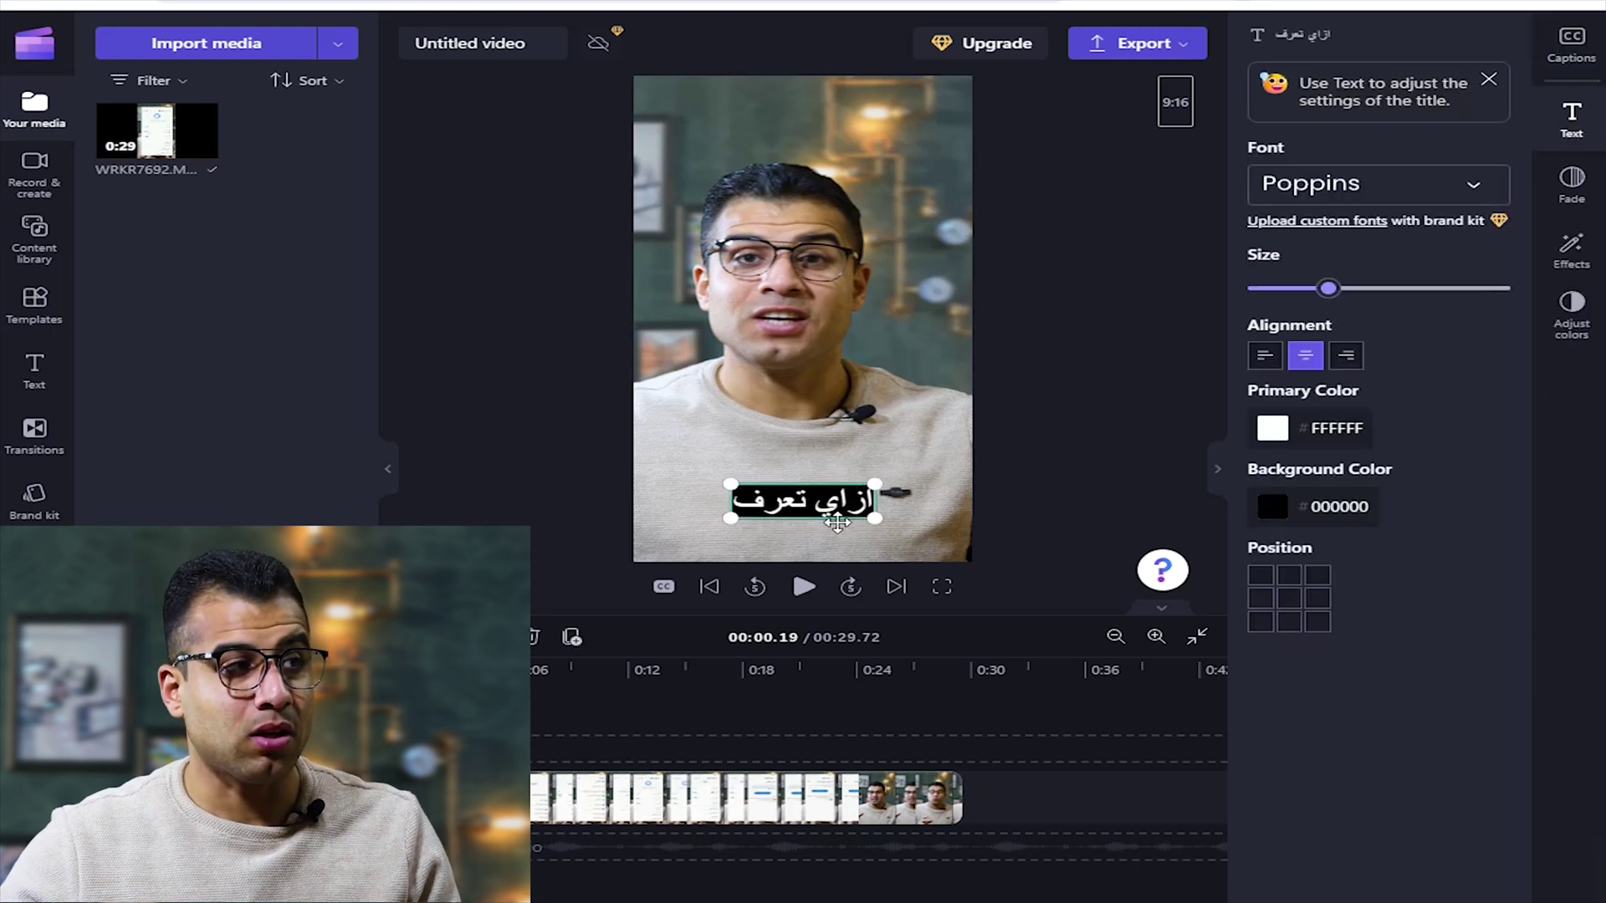
pyautogui.click(1272, 430)
pyautogui.click(1279, 688)
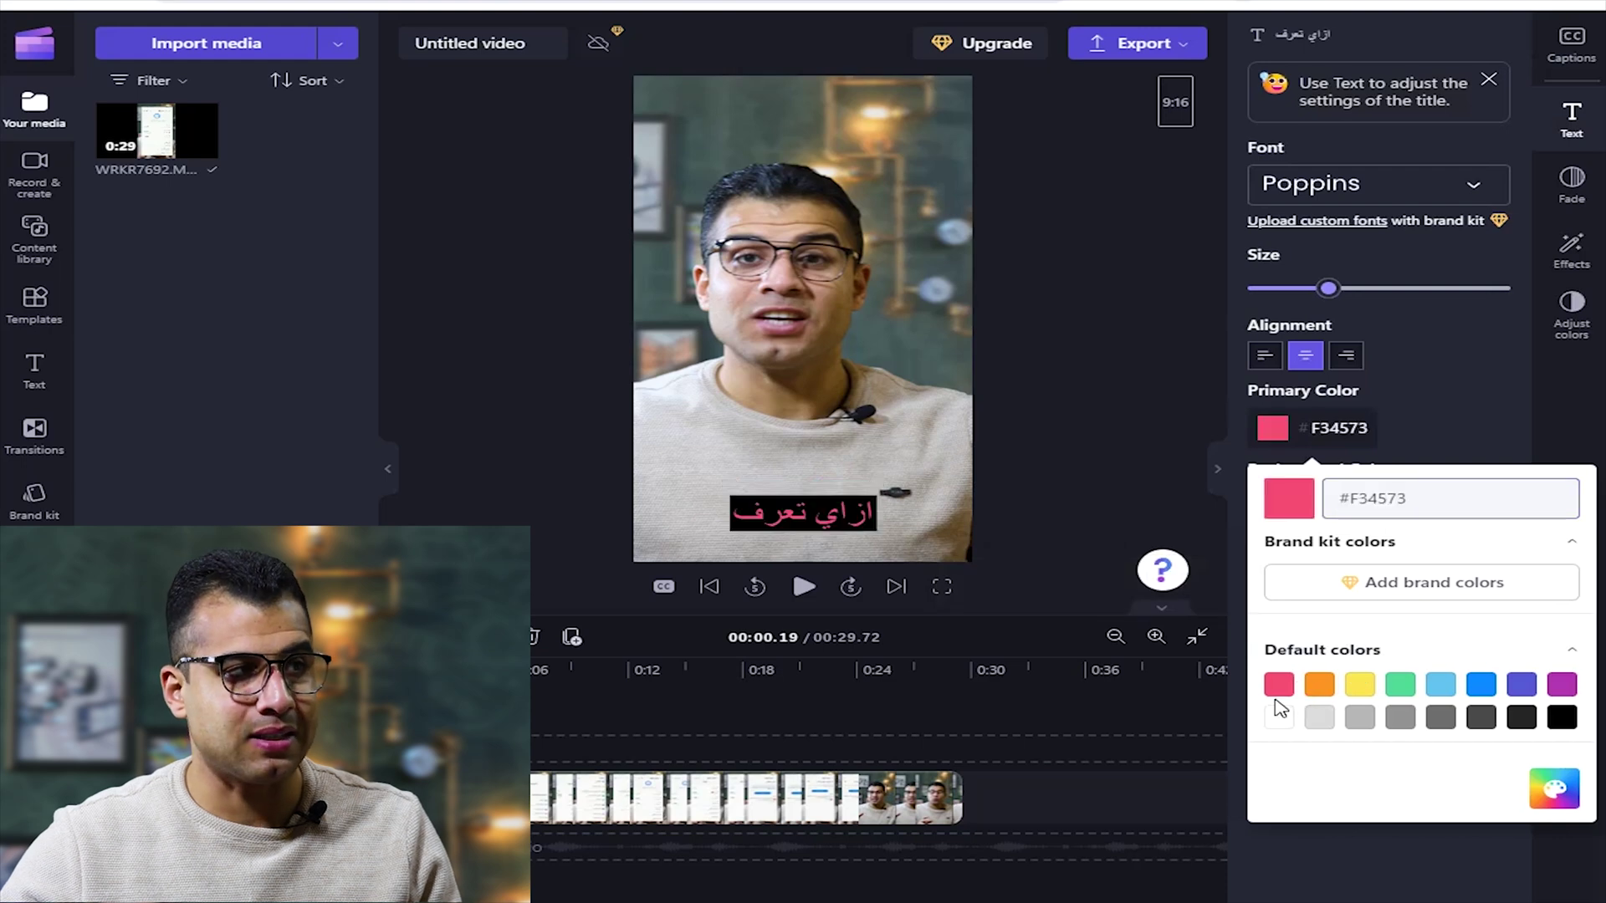
pyautogui.click(1421, 358)
# - Set the caption's background color to the magenta B030B0
pyautogui.click(1273, 506)
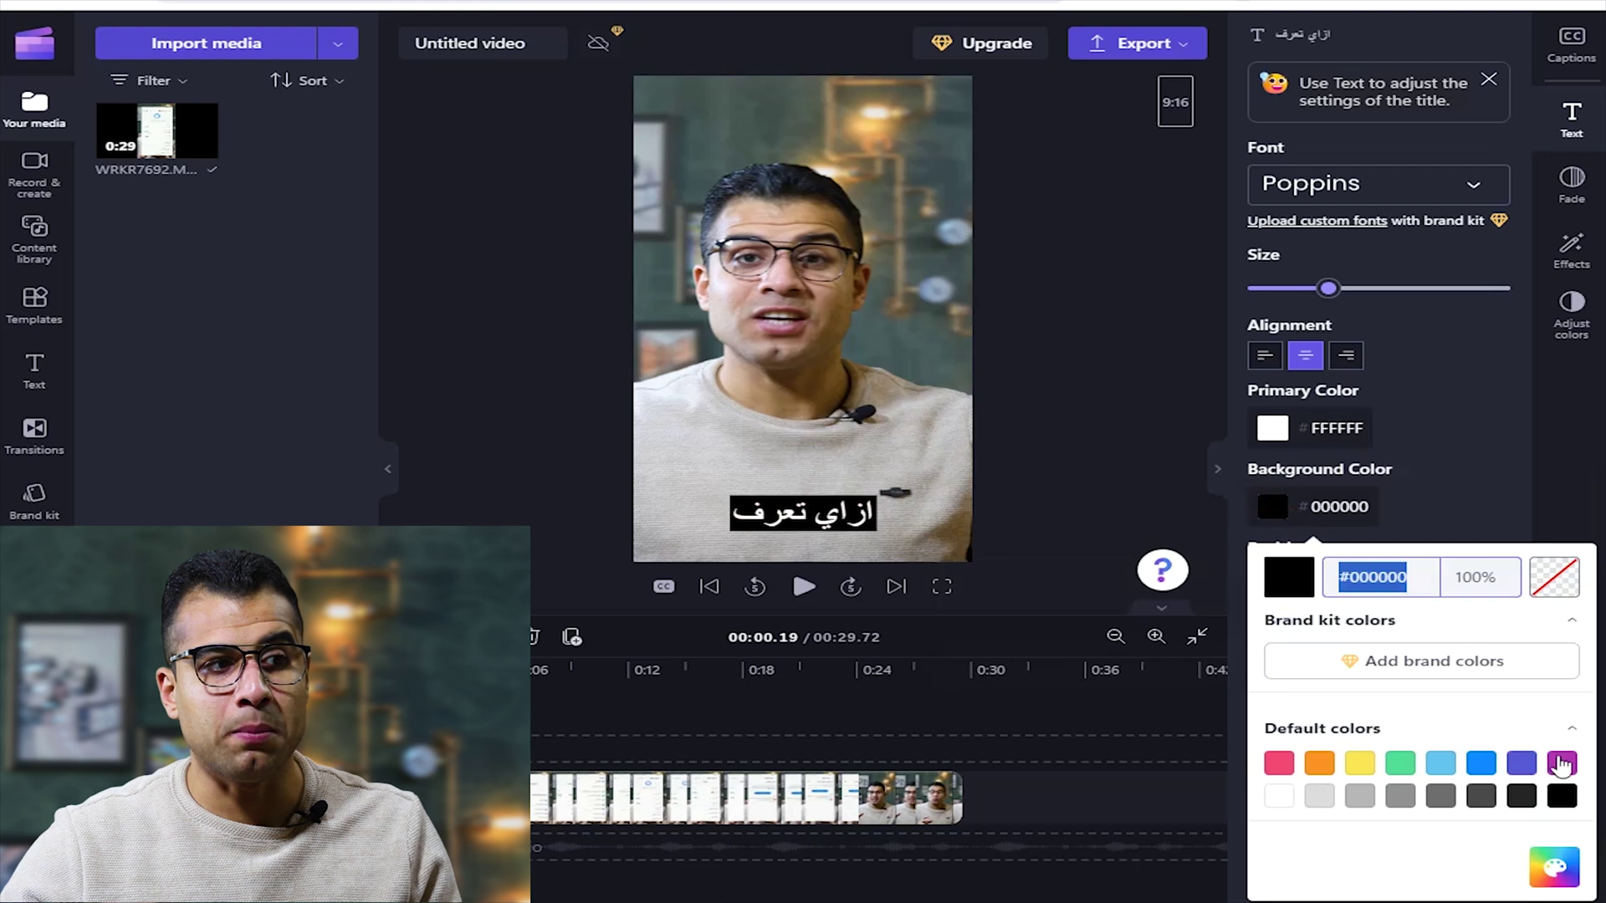
pyautogui.click(1549, 763)
pyautogui.click(1516, 483)
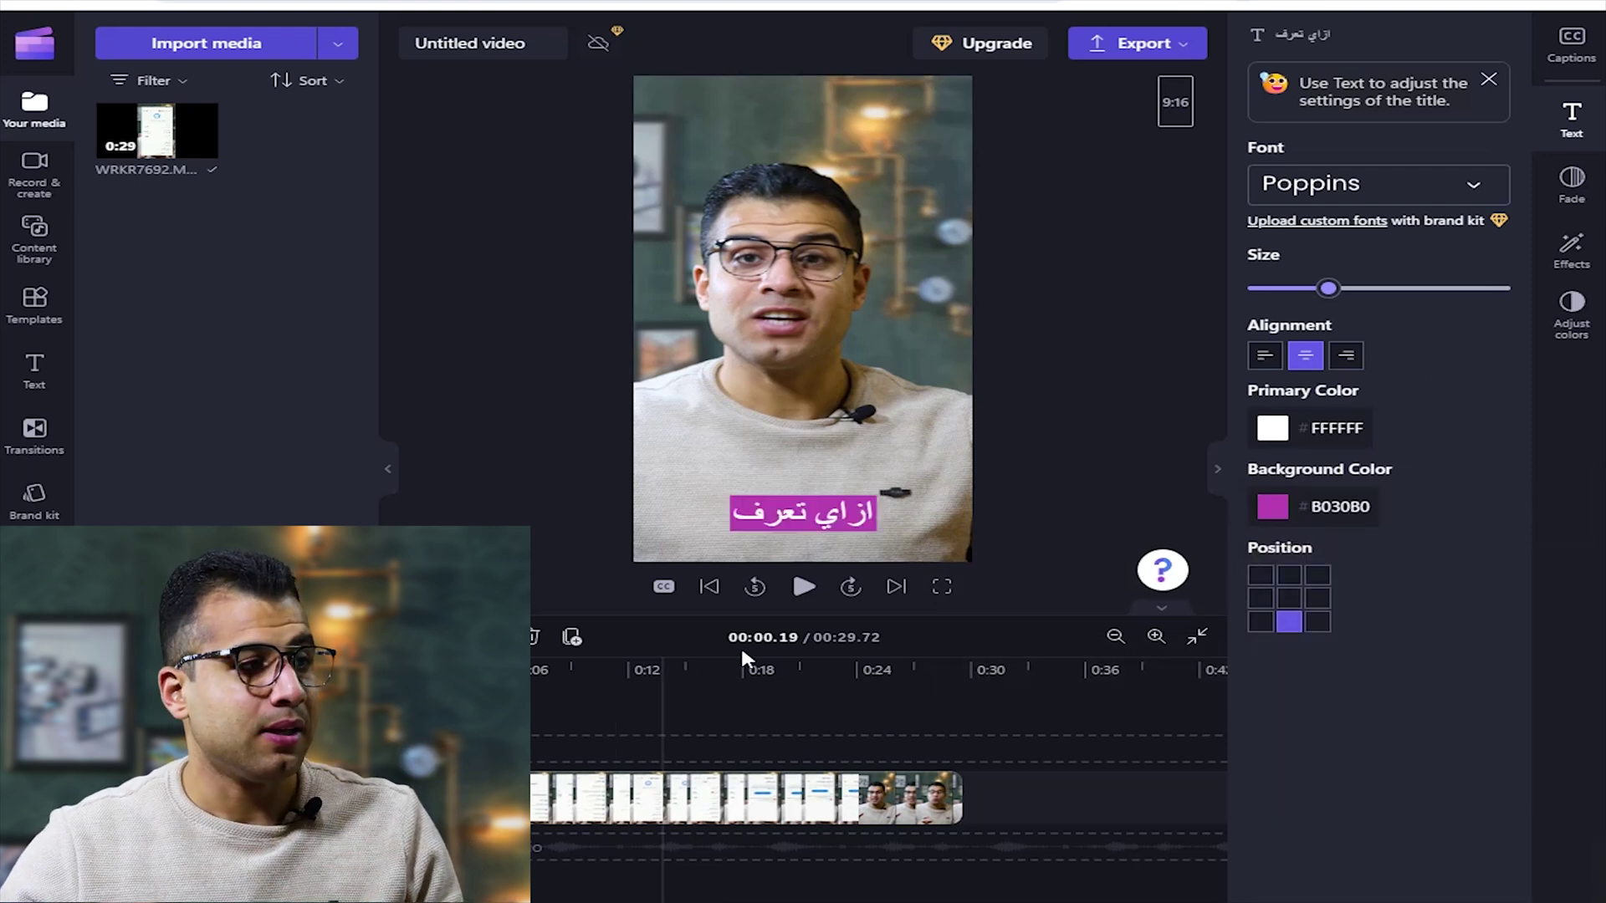
# - Play the video to review the restyled captions and show the captions transcript again
pyautogui.click(805, 588)
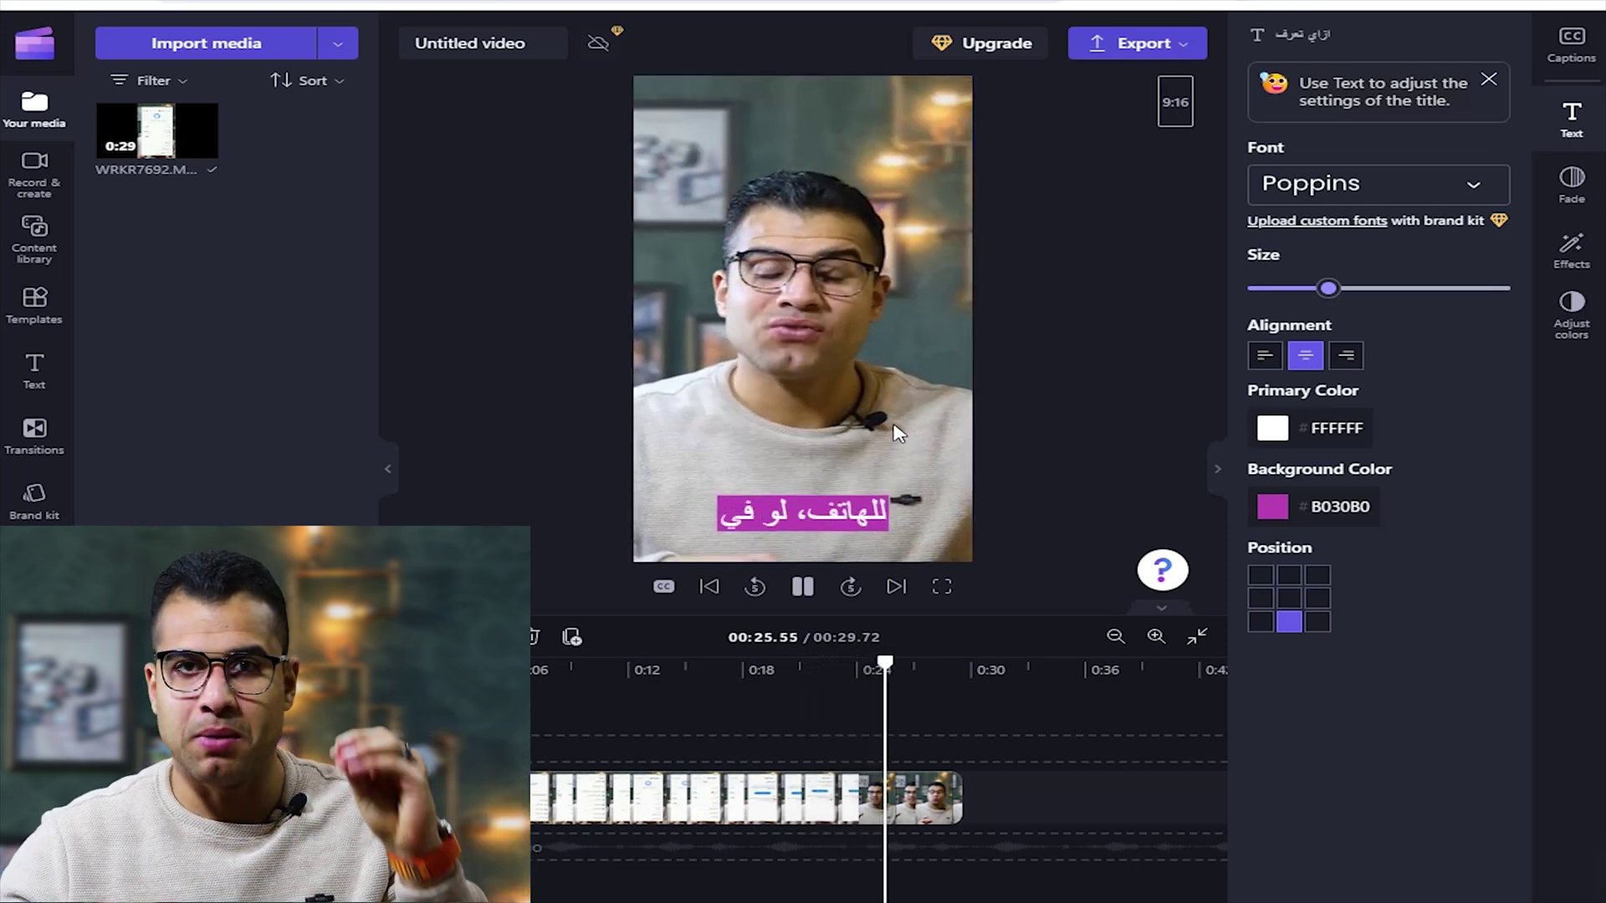
pyautogui.click(1573, 134)
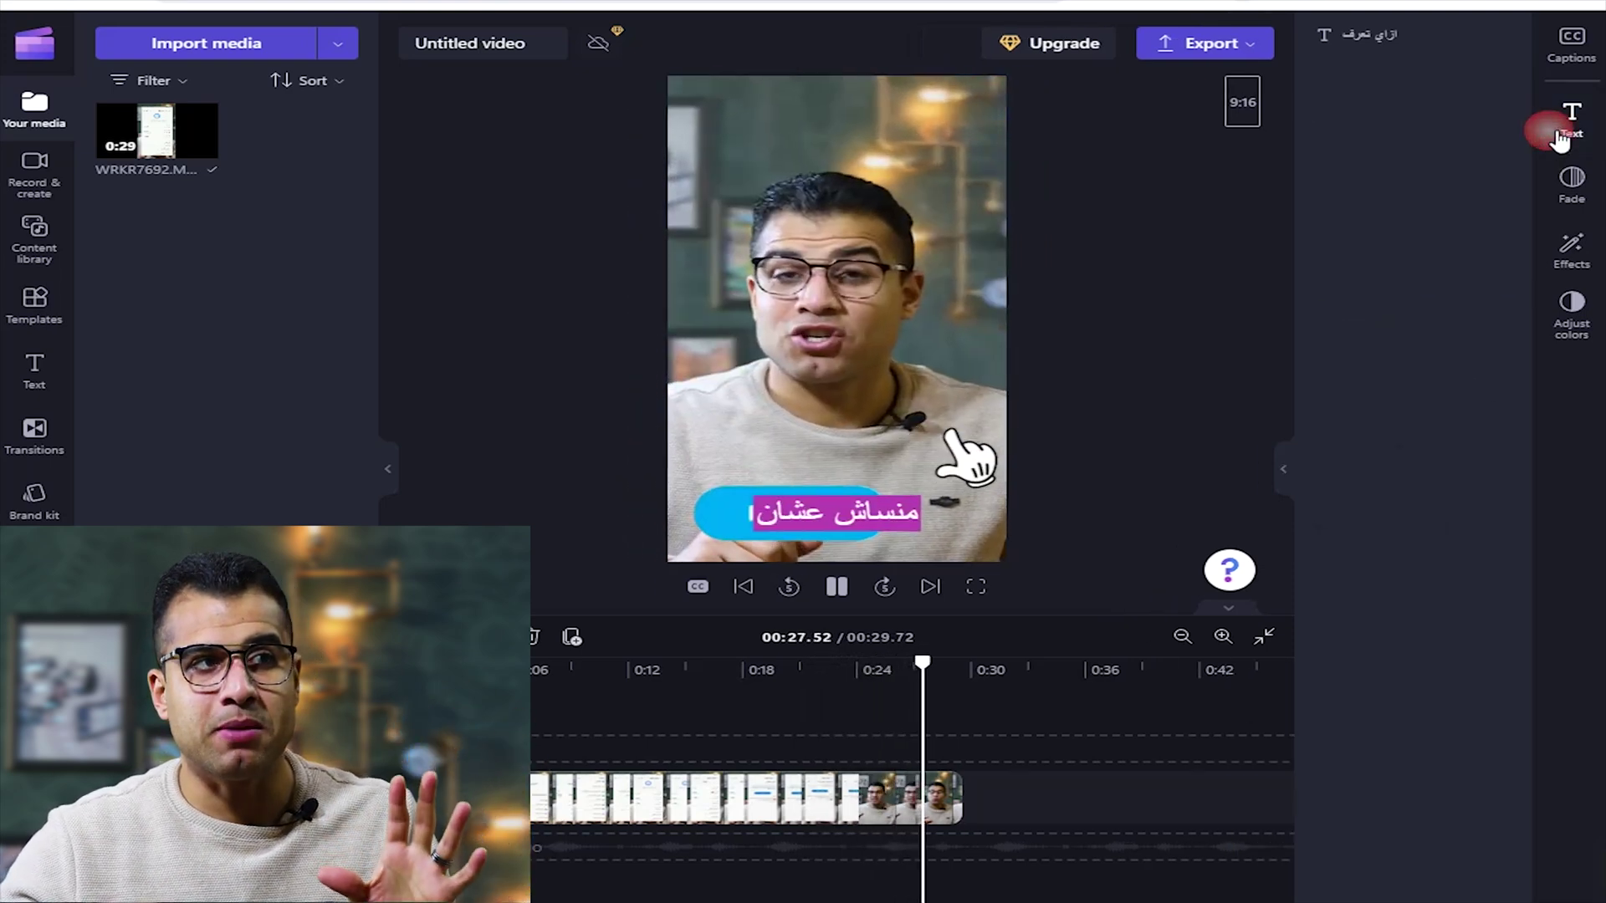
pyautogui.click(1573, 138)
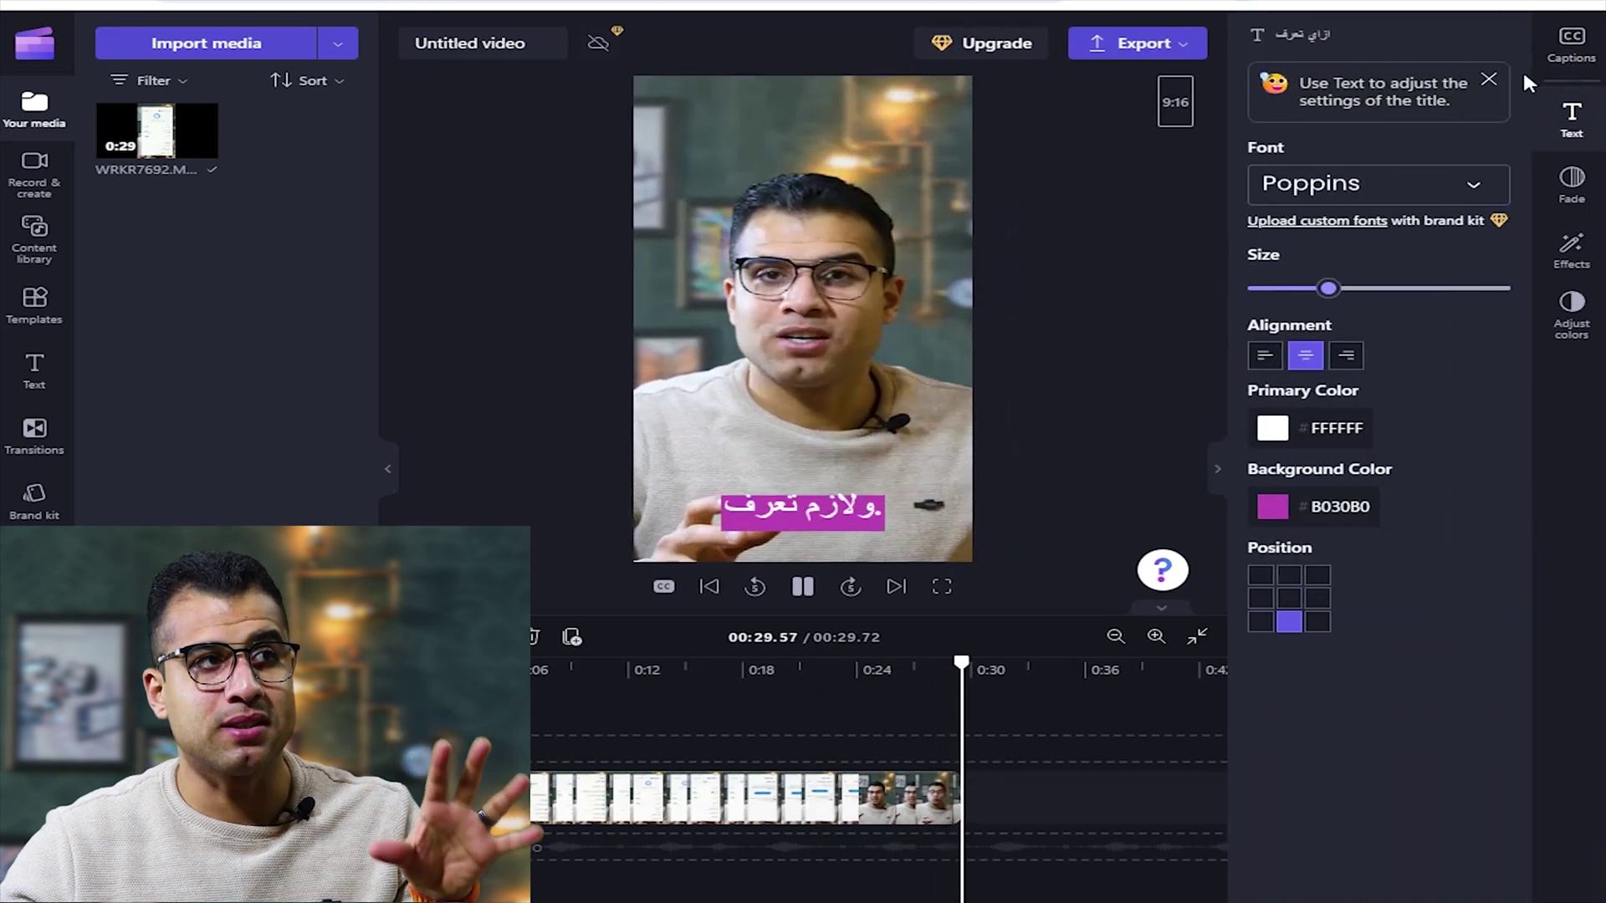
pyautogui.click(1563, 52)
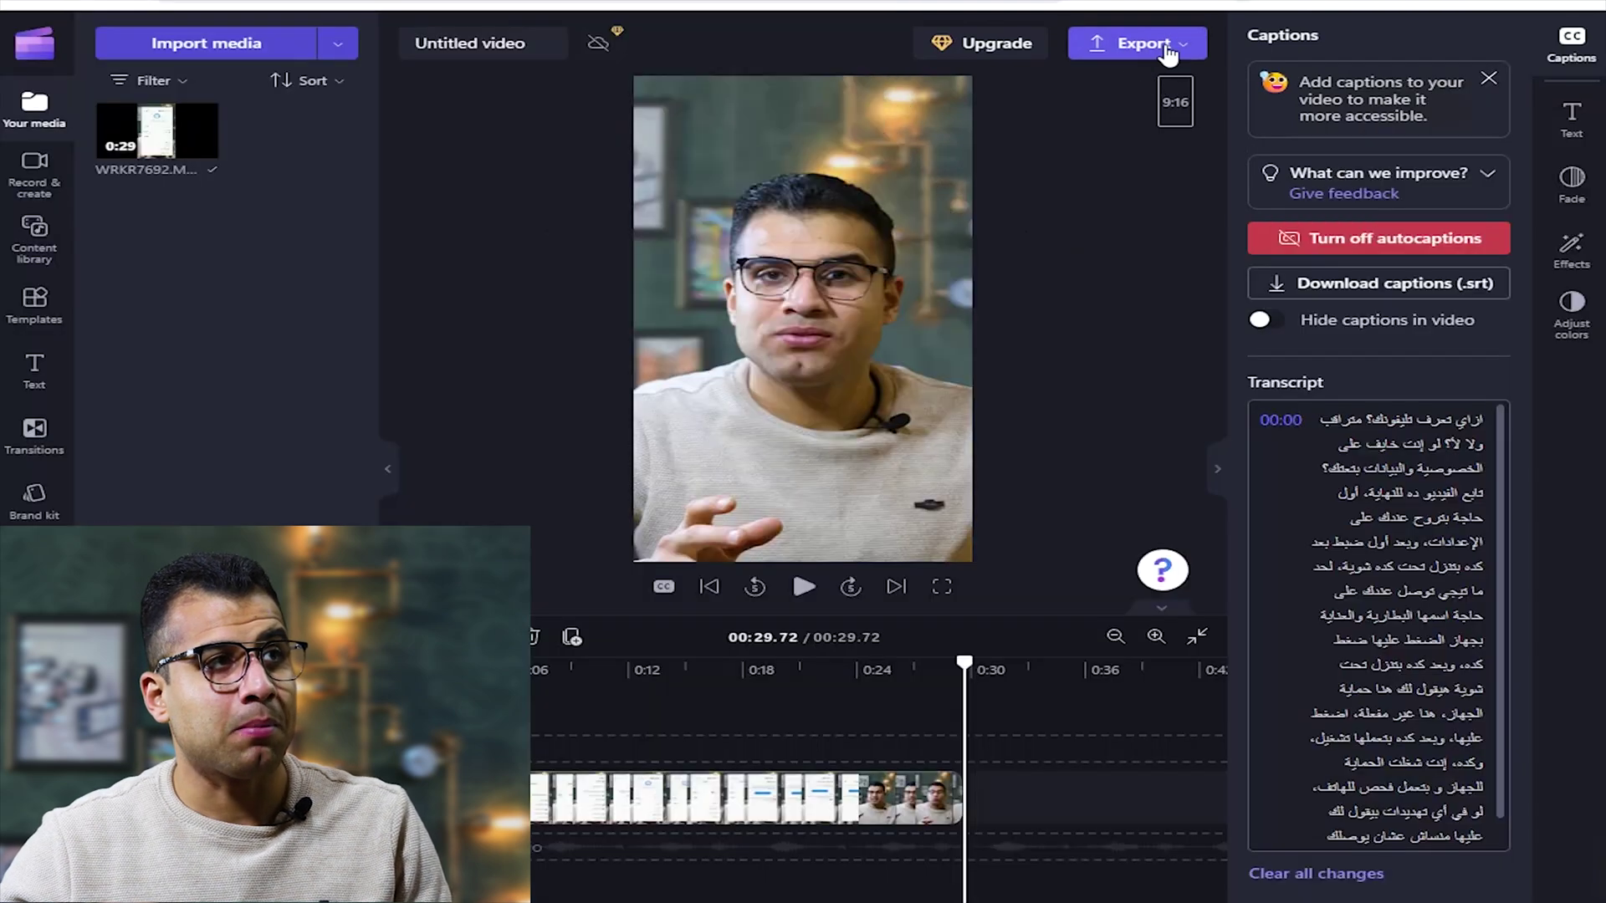
# - Export the video in 1080p quality and play the downloaded MP4 file
pyautogui.click(1166, 46)
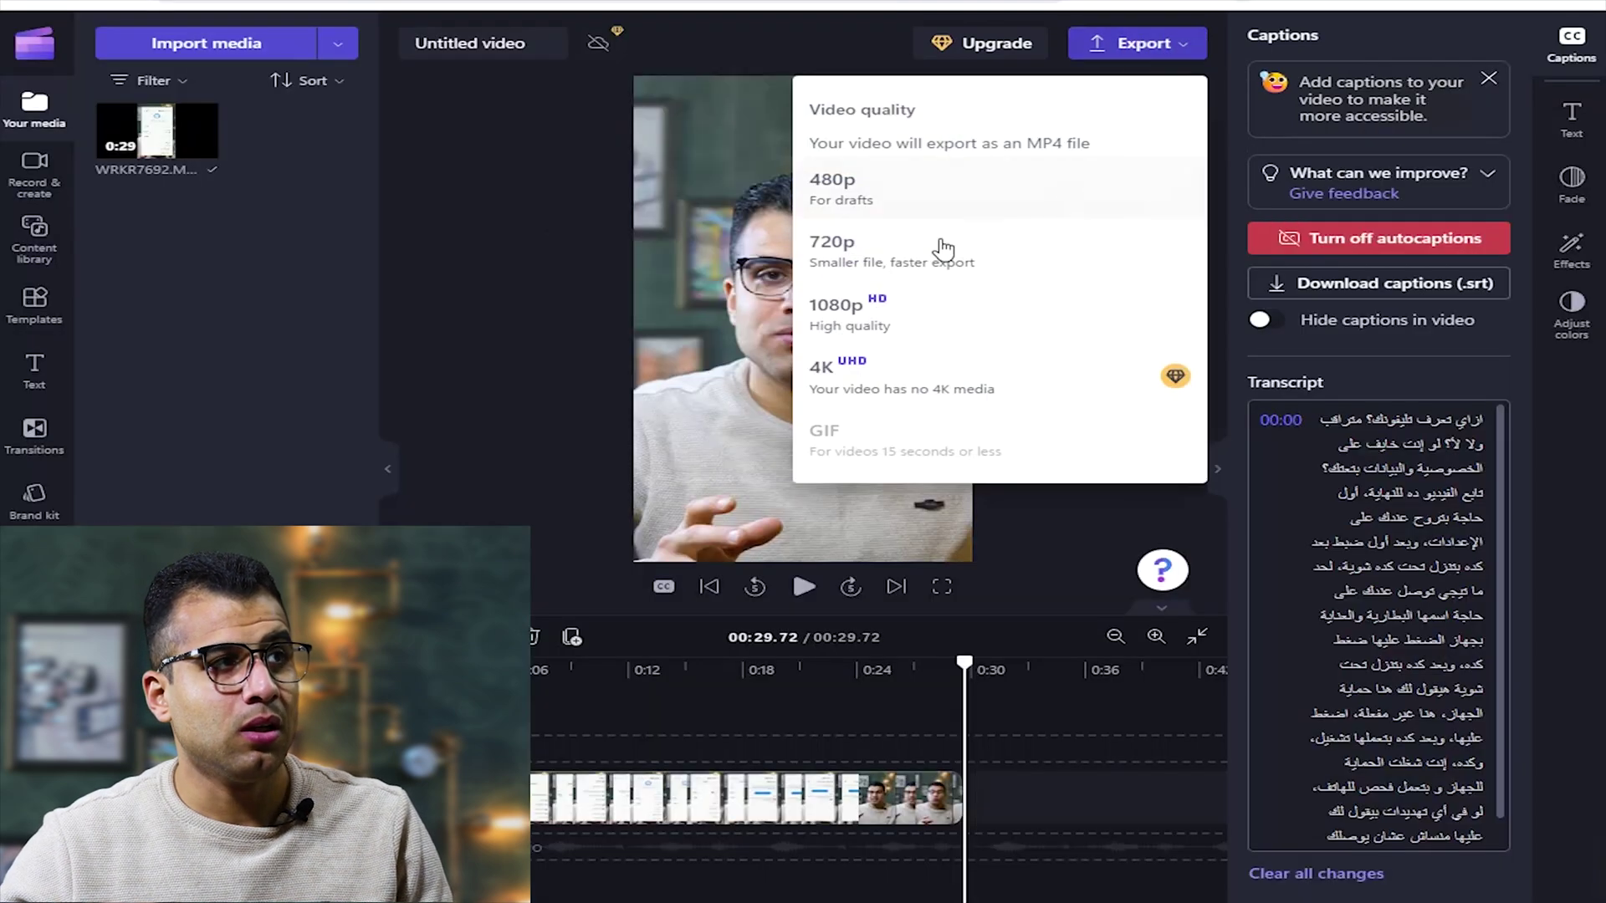
pyautogui.click(919, 339)
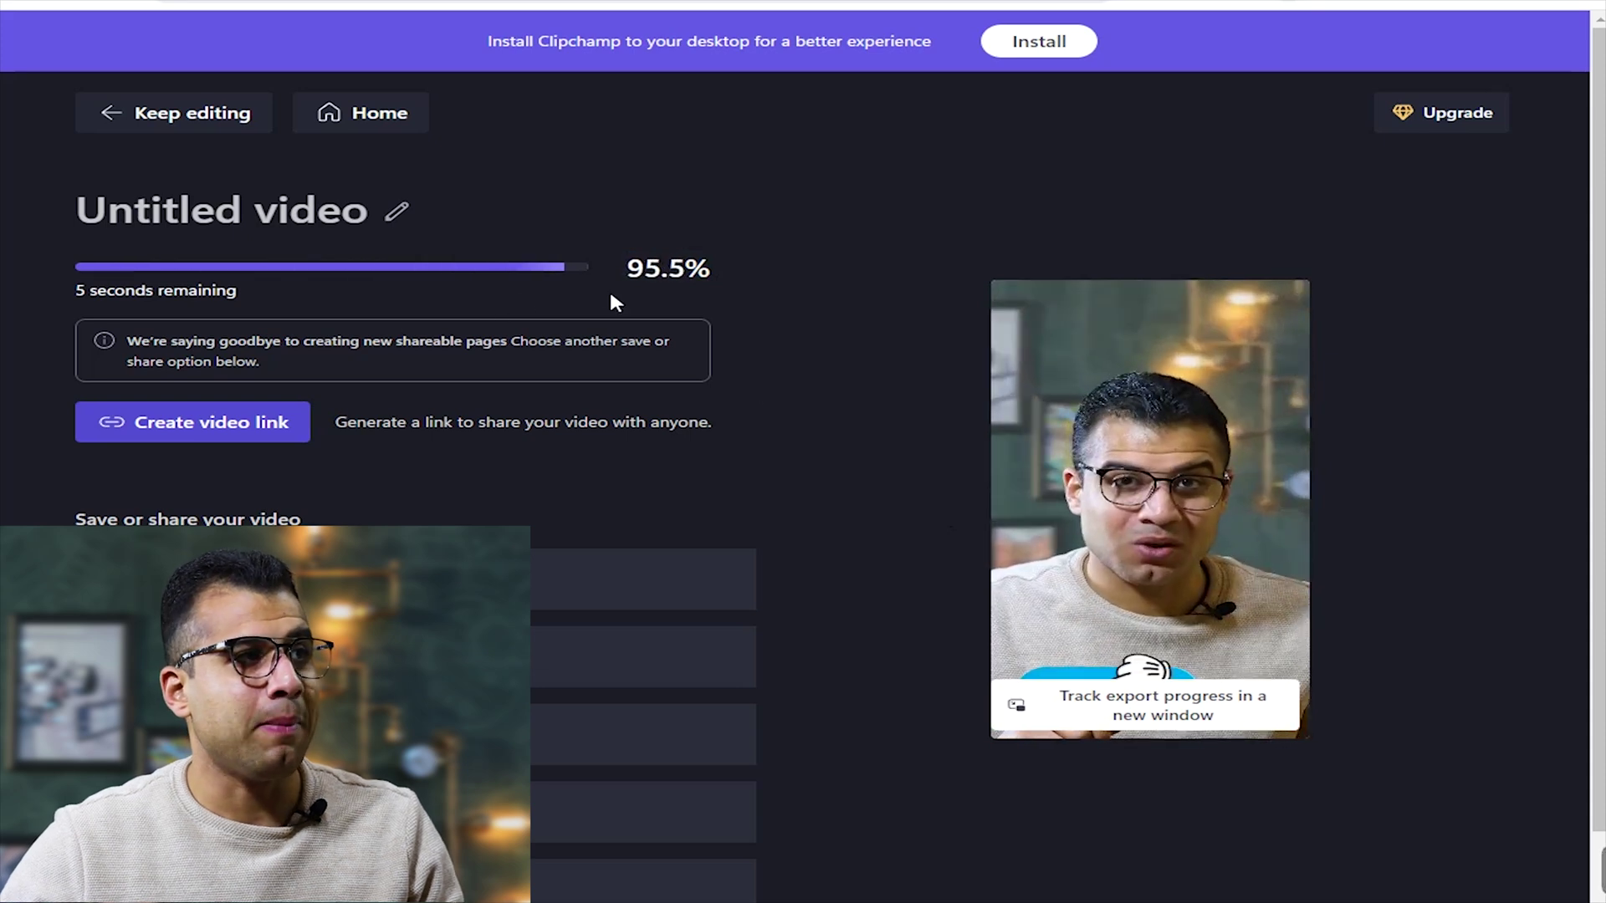
pyautogui.moveTo(654, 286); pyautogui.dragTo(609, 279)
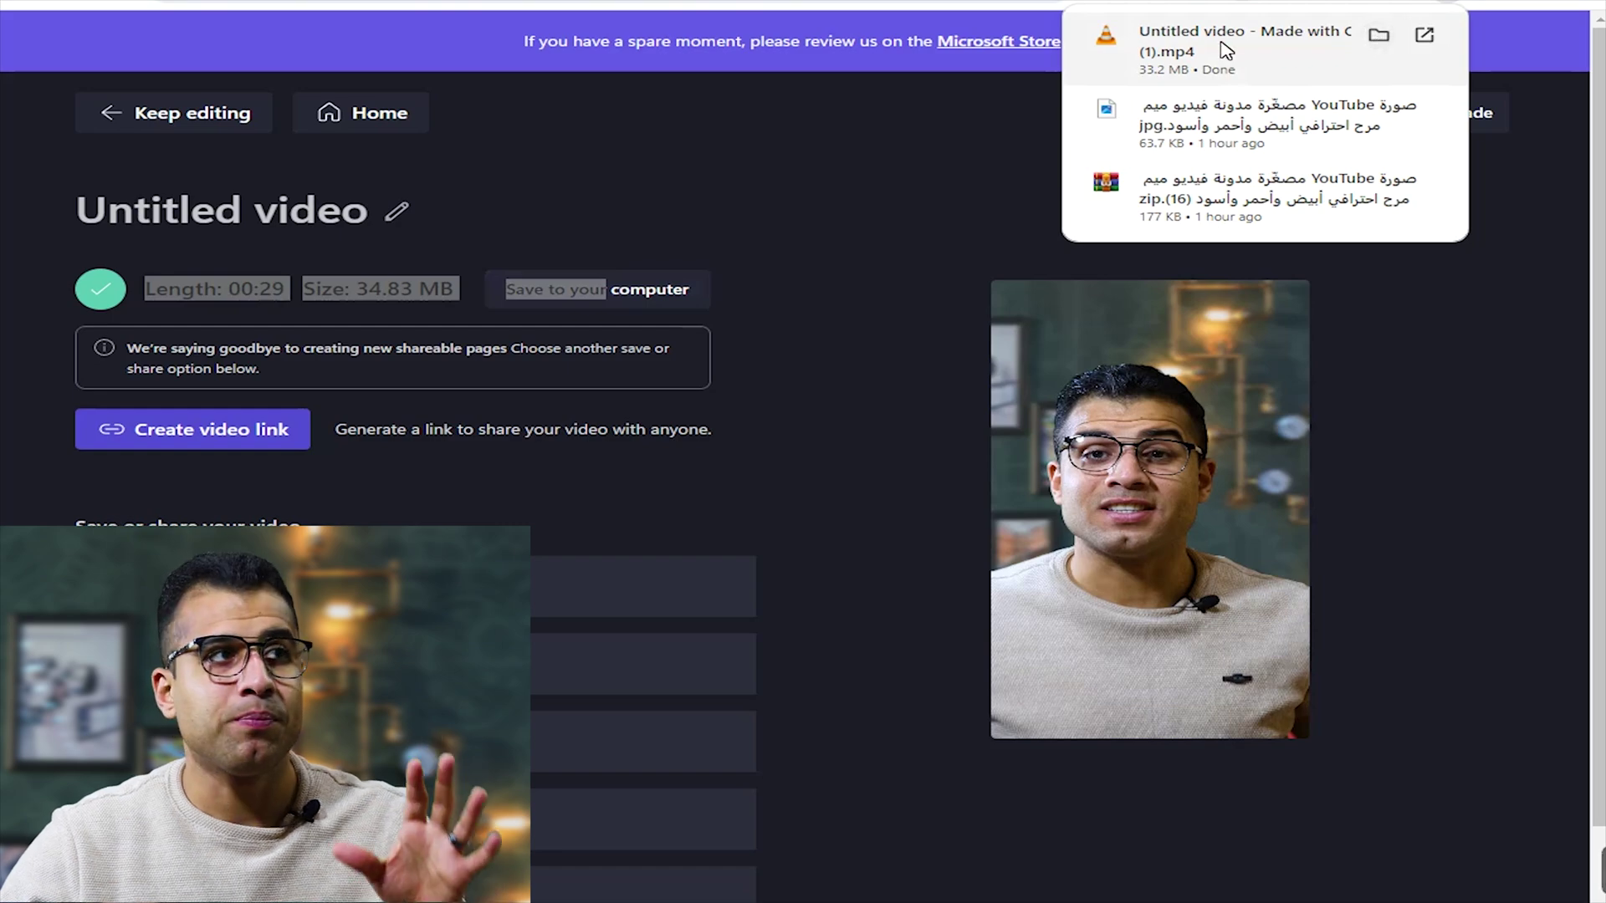
pyautogui.click(1280, 42)
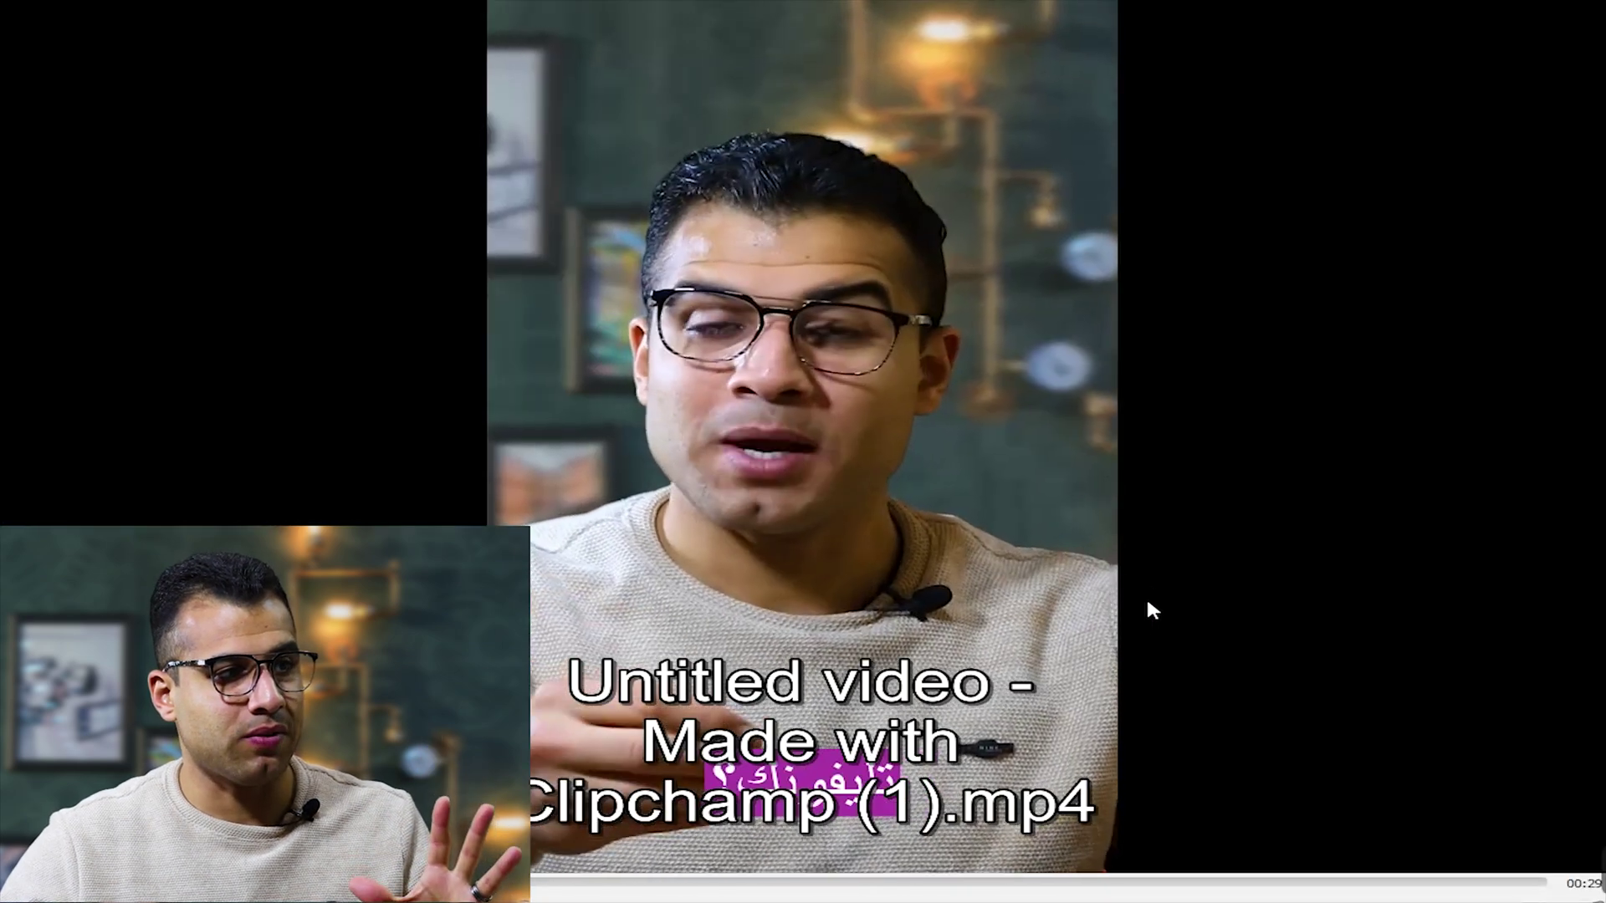